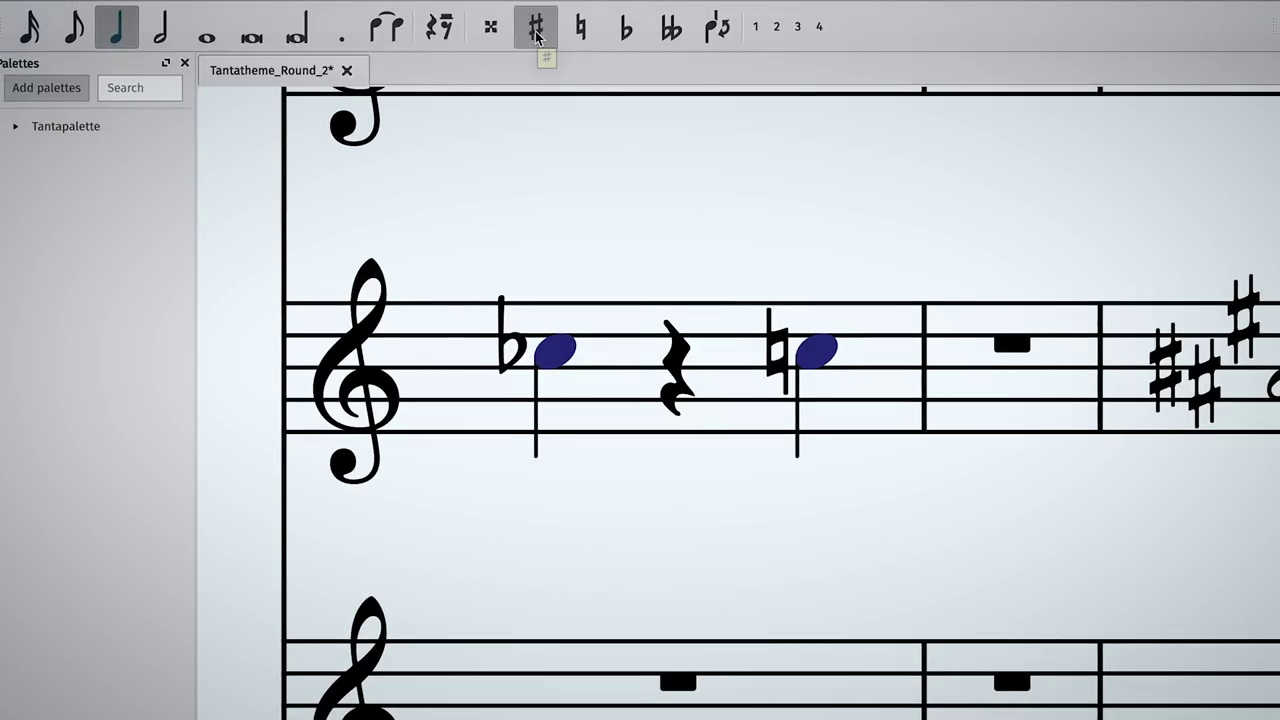
Toggle the sharps off on both selected notes of the oboe chord
click(545, 40)
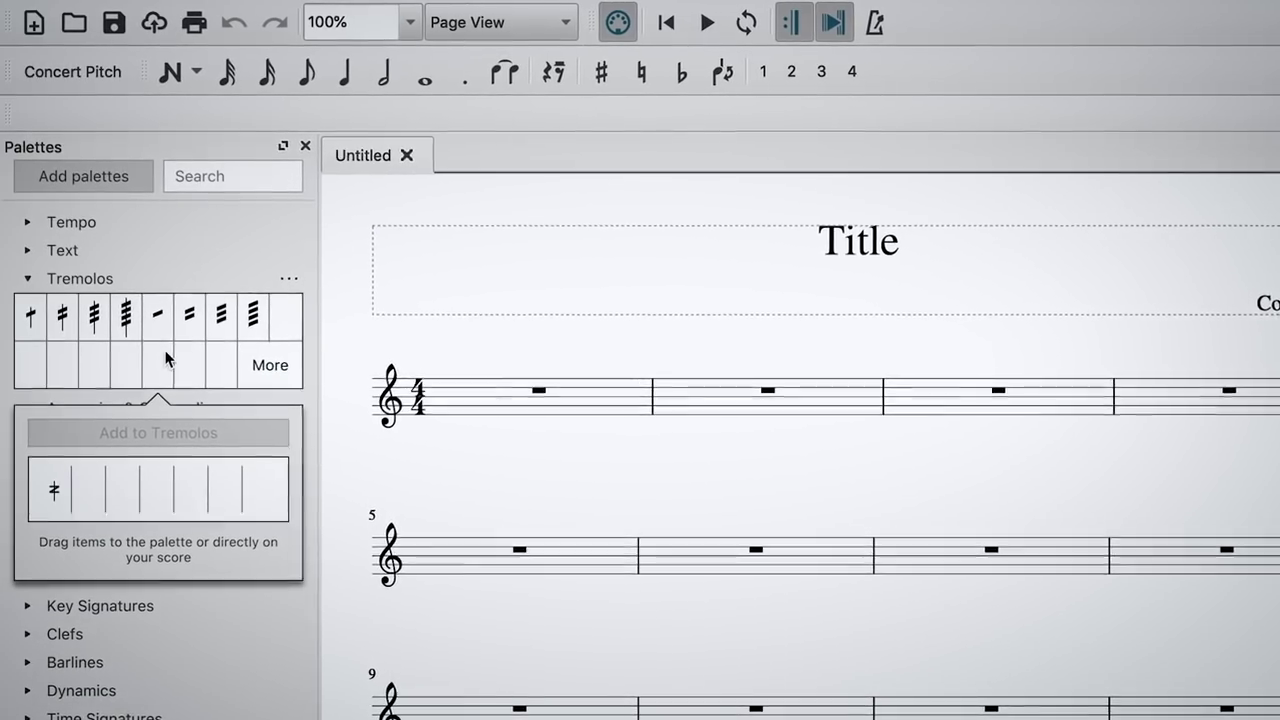
Drag three tremolo symbols from the Tremolos palette into its More extras slots
drag(163, 336, 91, 500)
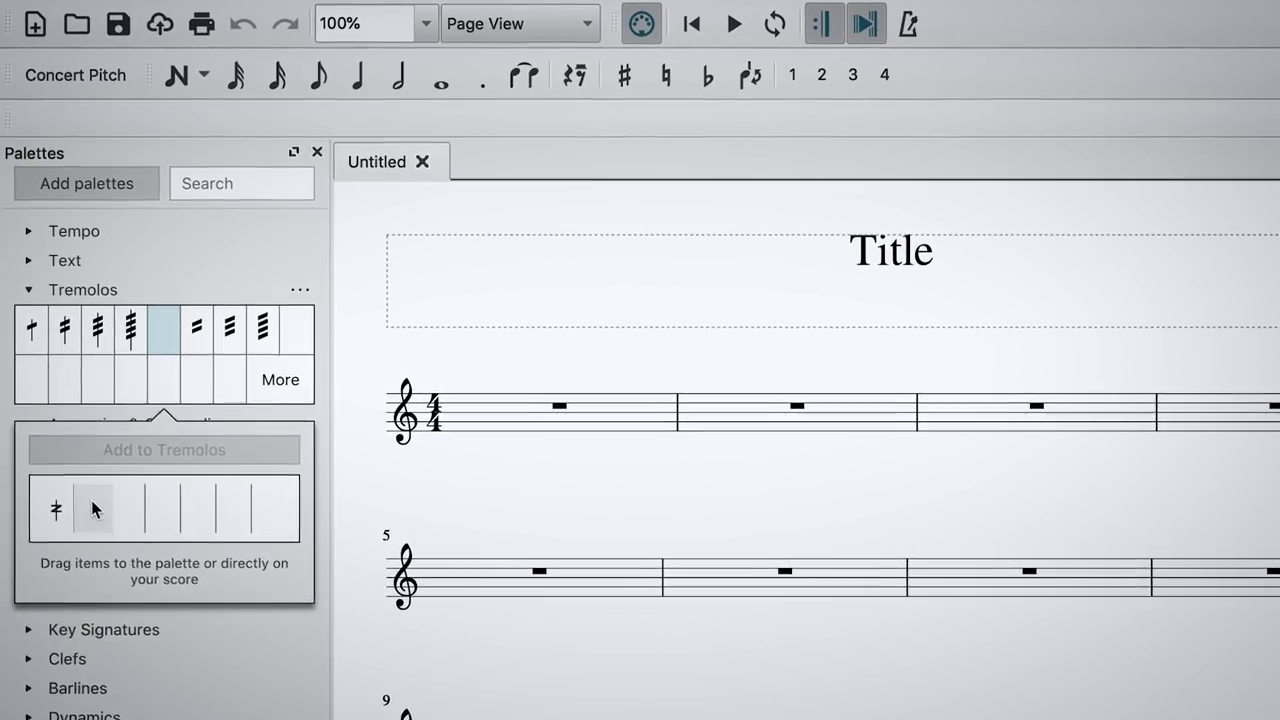
drag(157, 340, 123, 477)
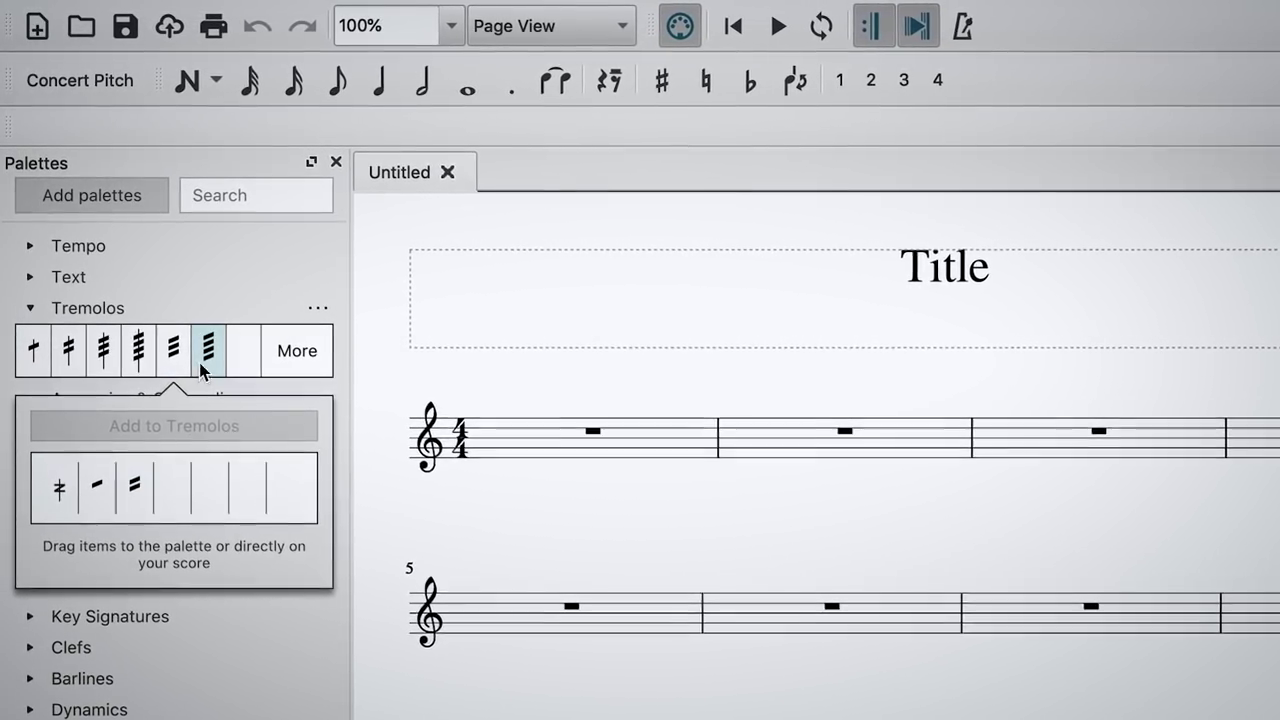
drag(166, 336, 209, 502)
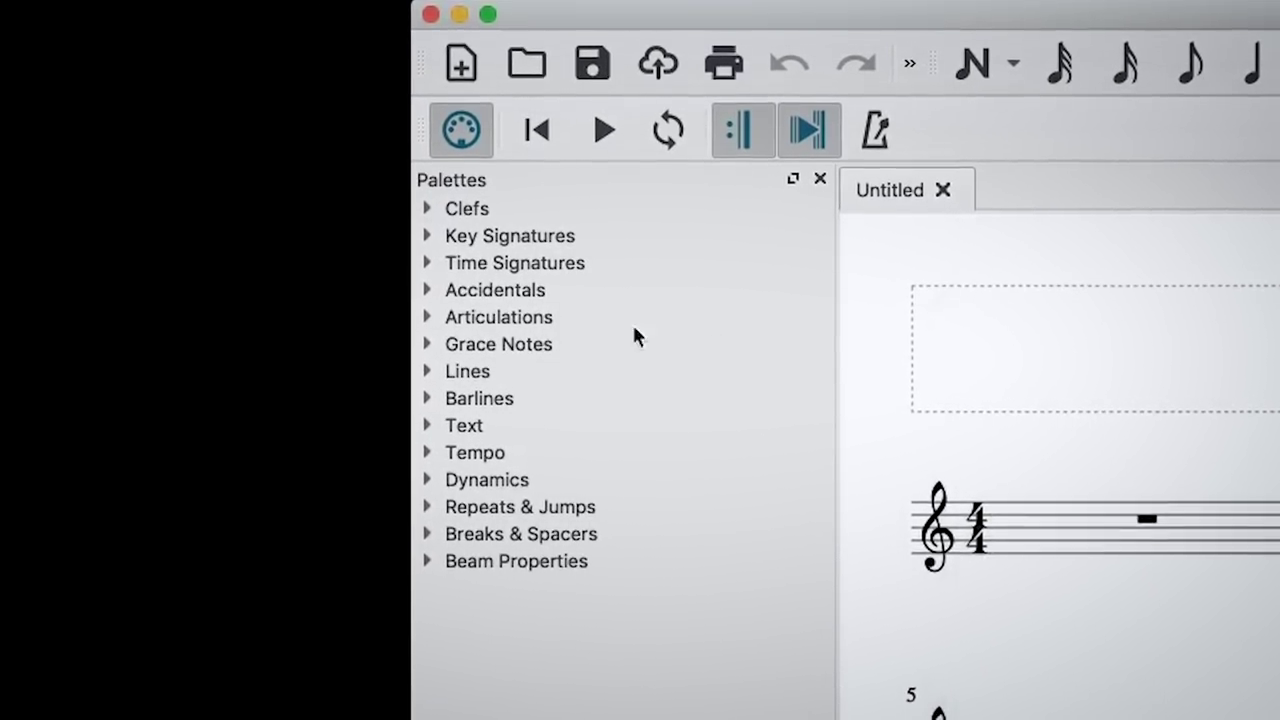
Expand the Clefs, Key Signatures, Time Signatures, Accidentals, Articulations, Grace Notes, Lines and Dynamics palettes
click(427, 208)
click(428, 325)
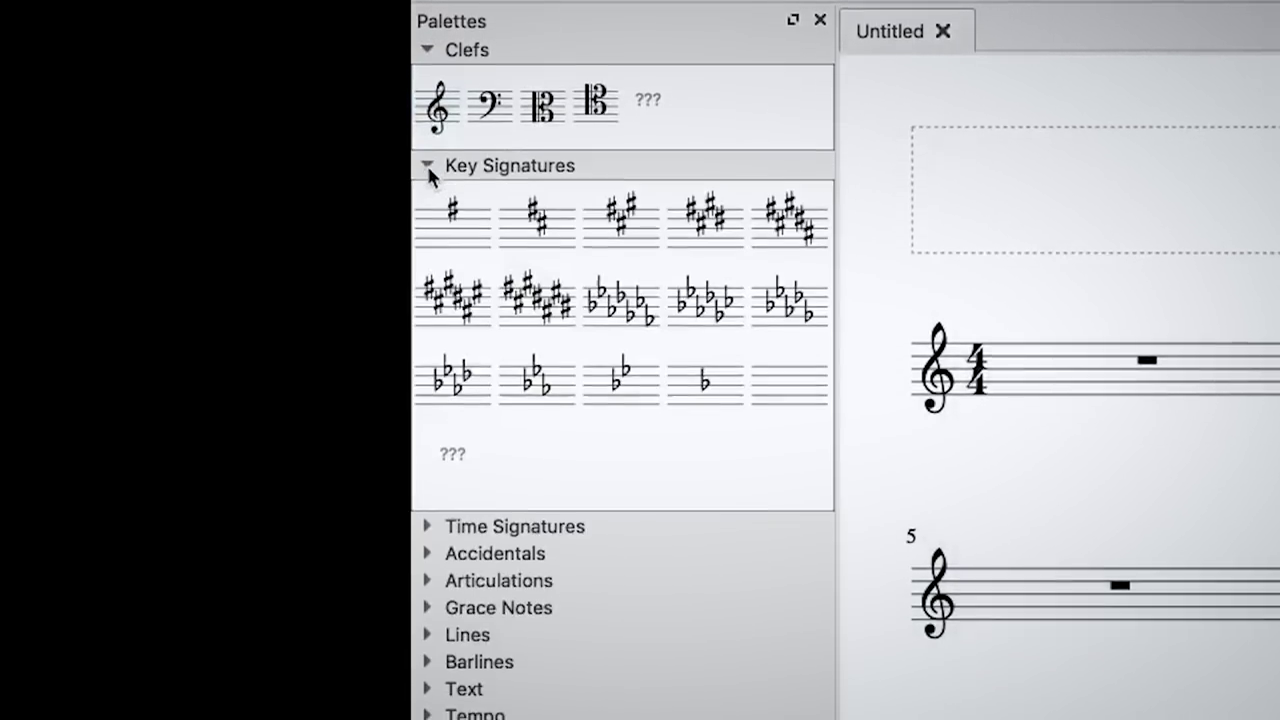
click(427, 526)
click(427, 553)
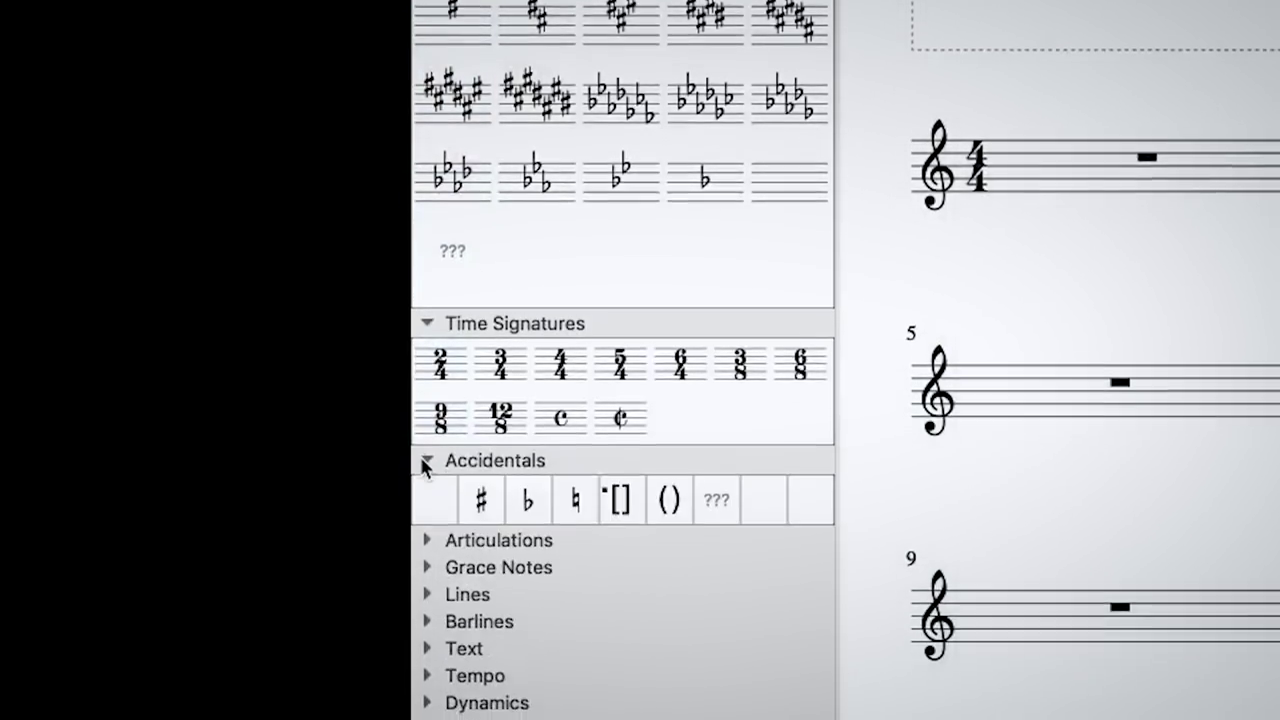
click(427, 540)
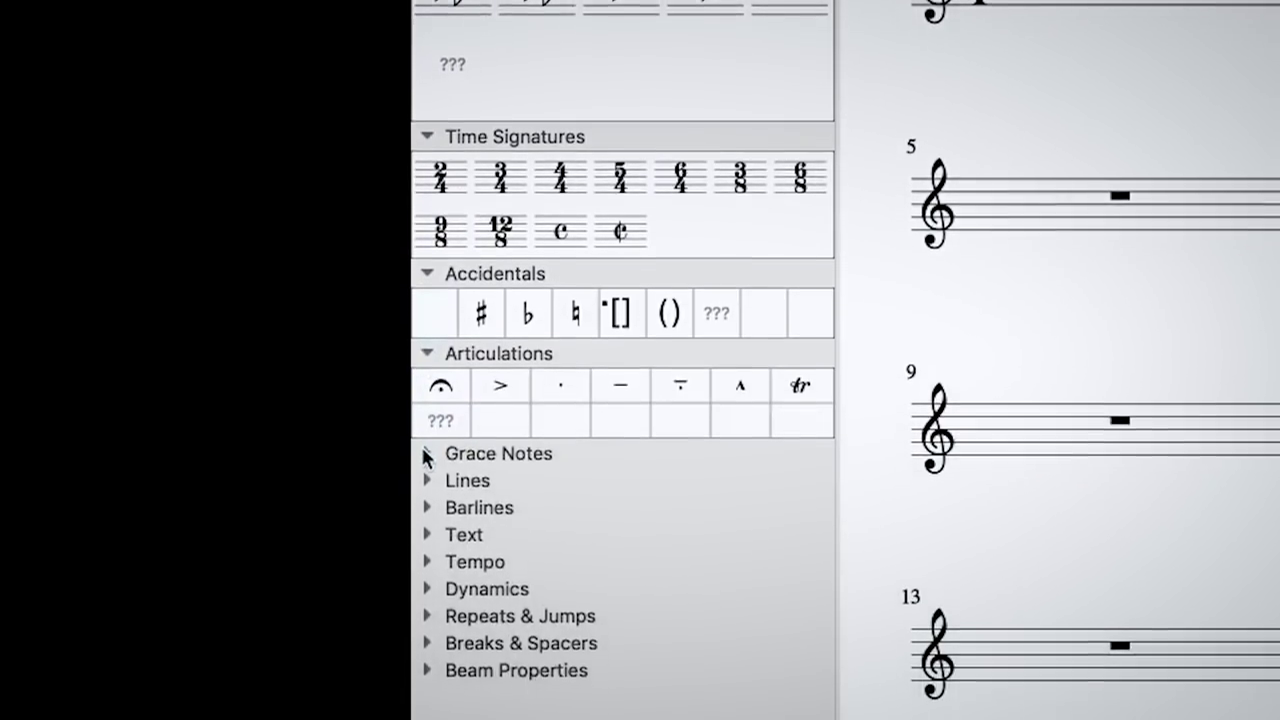
click(424, 452)
click(427, 480)
scroll(512, 450, down, 4)
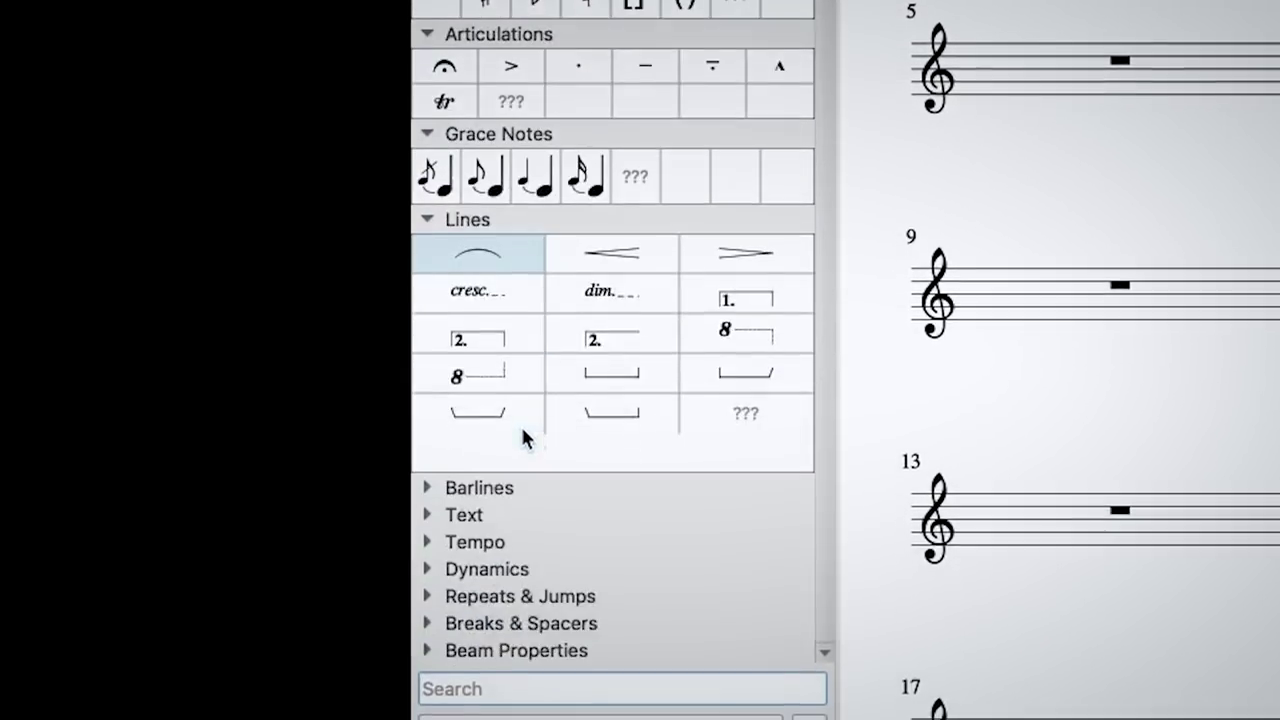
scroll(520, 423, up, 3)
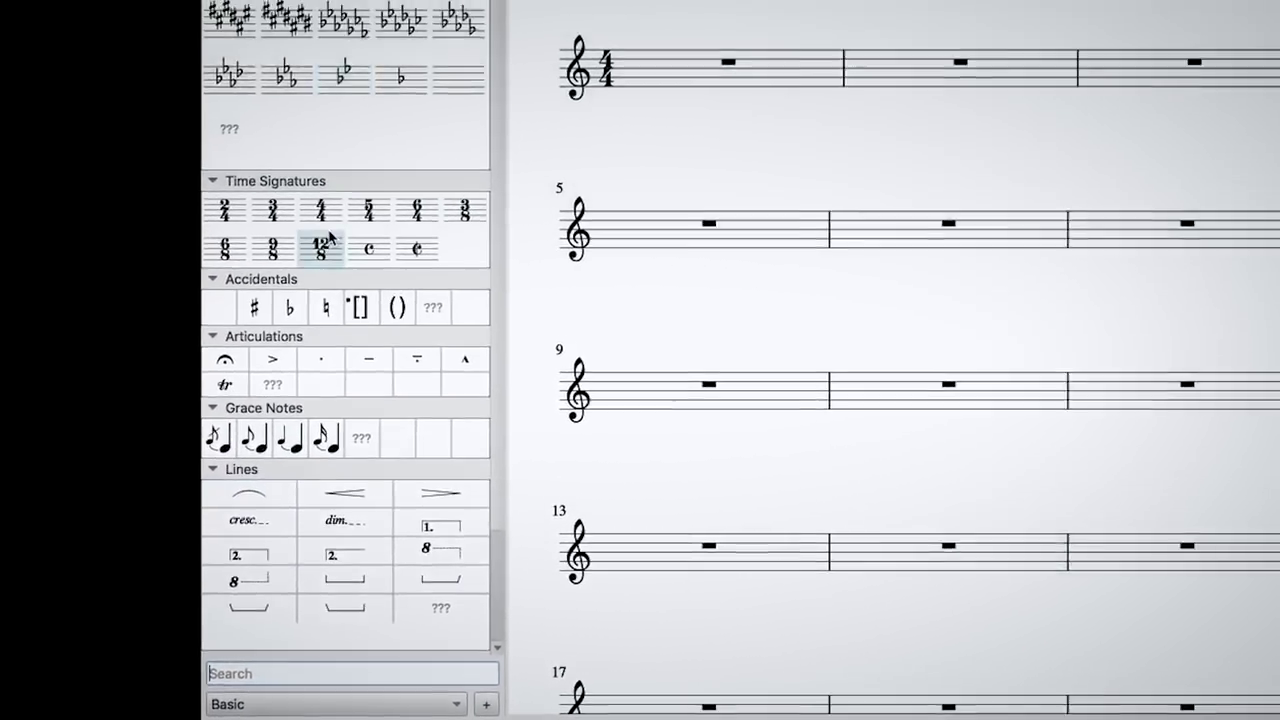
scroll(140, 400, down, 3)
click(49, 588)
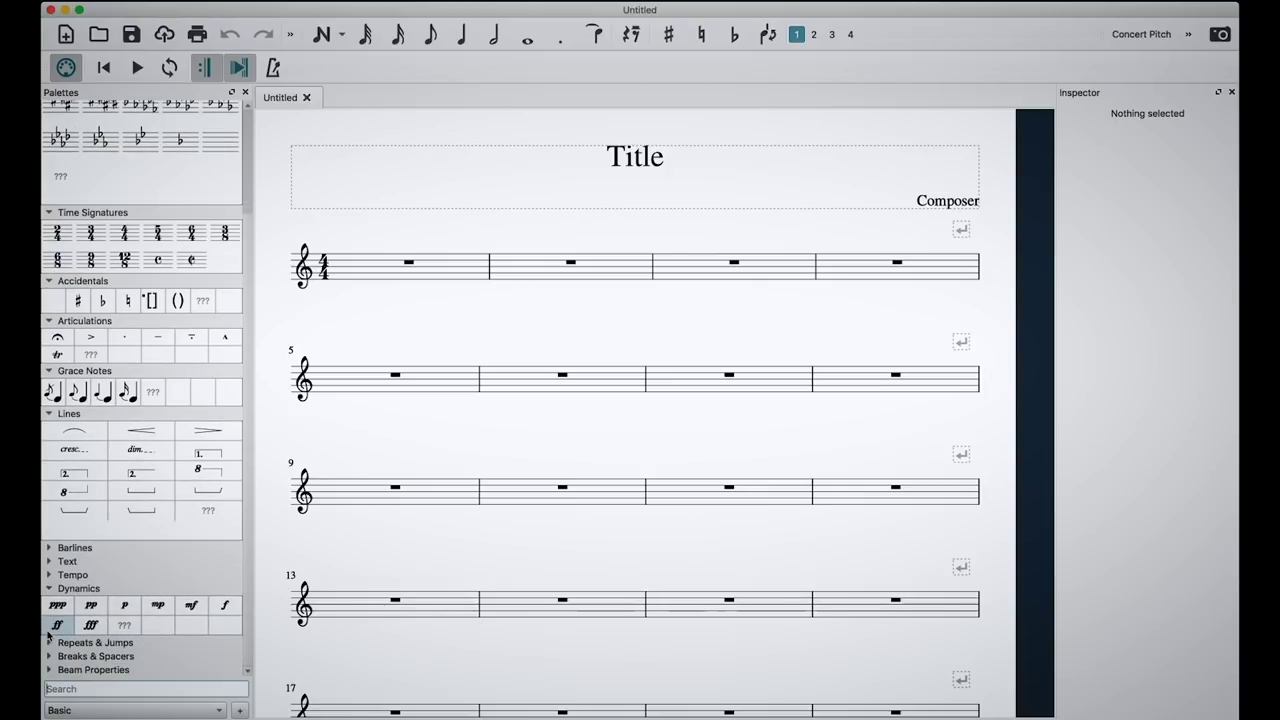
scroll(48, 635, up, 3)
Switch the workspace to Advanced, expand Bagpipe Embellishments, and begin a new custom workspace
click(190, 710)
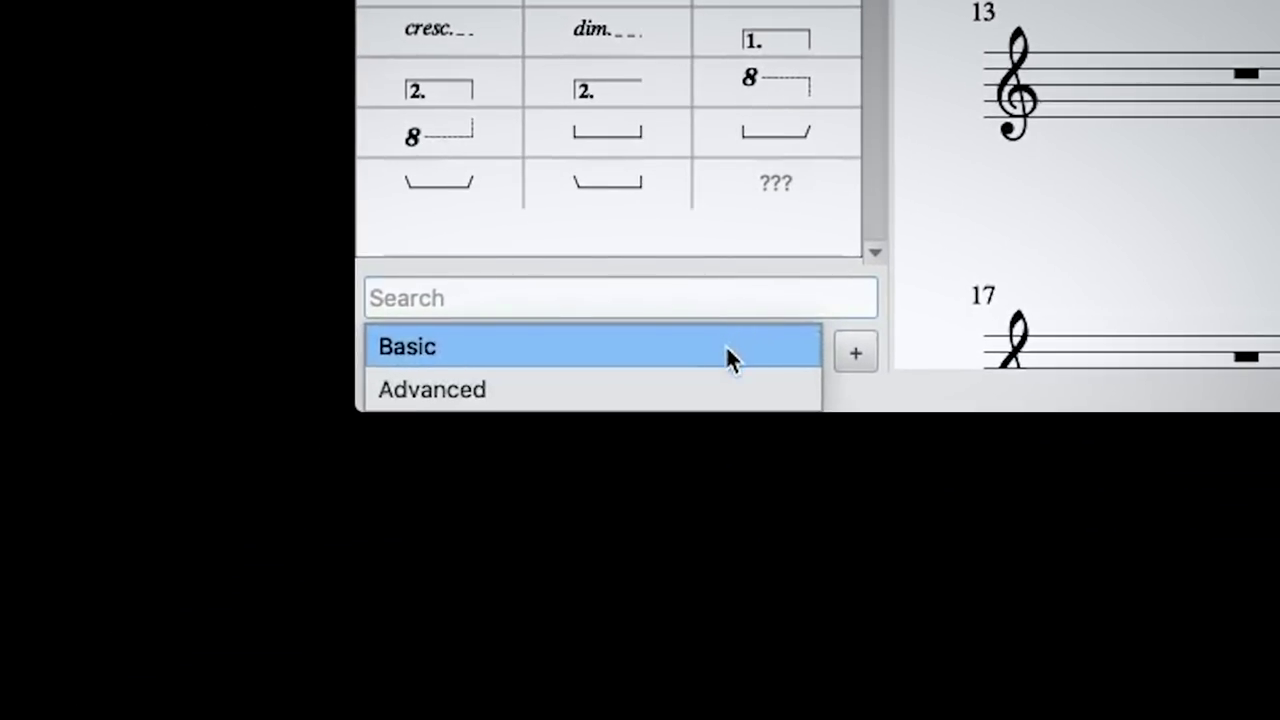
click(709, 390)
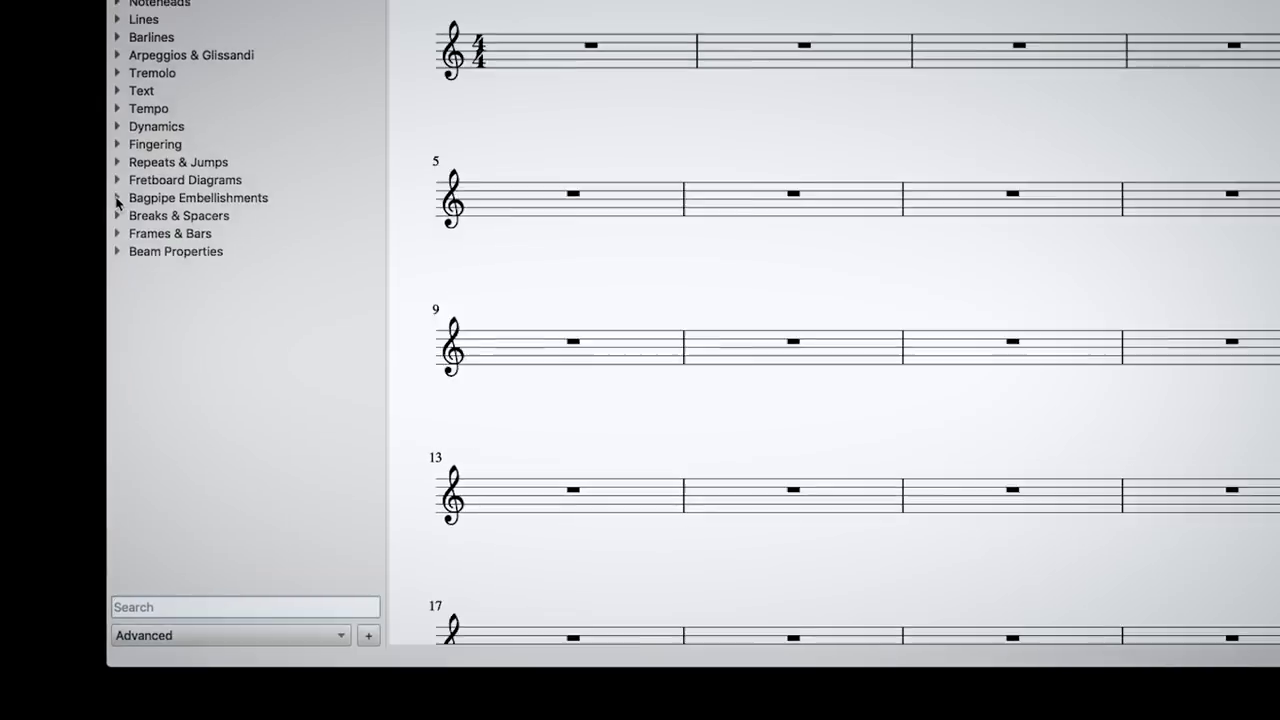
click(100, 378)
scroll(100, 405, down, 15)
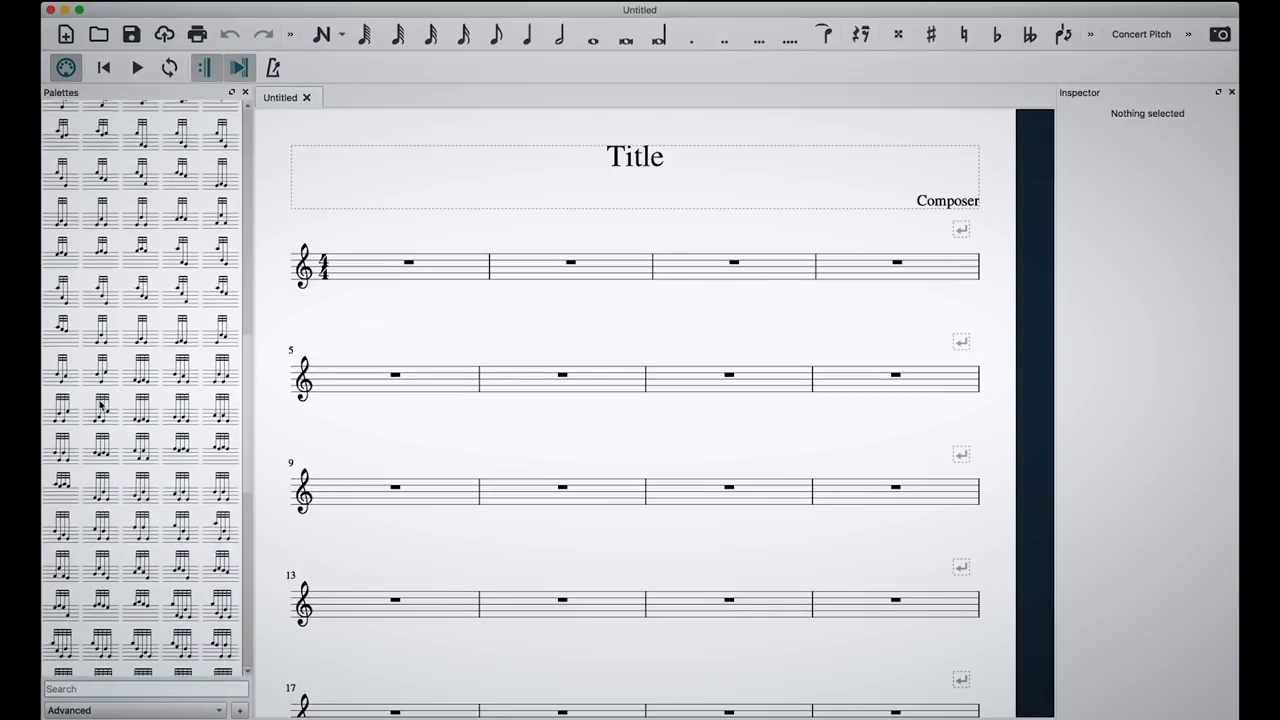
scroll(100, 405, down, 5)
scroll(100, 410, up, 20)
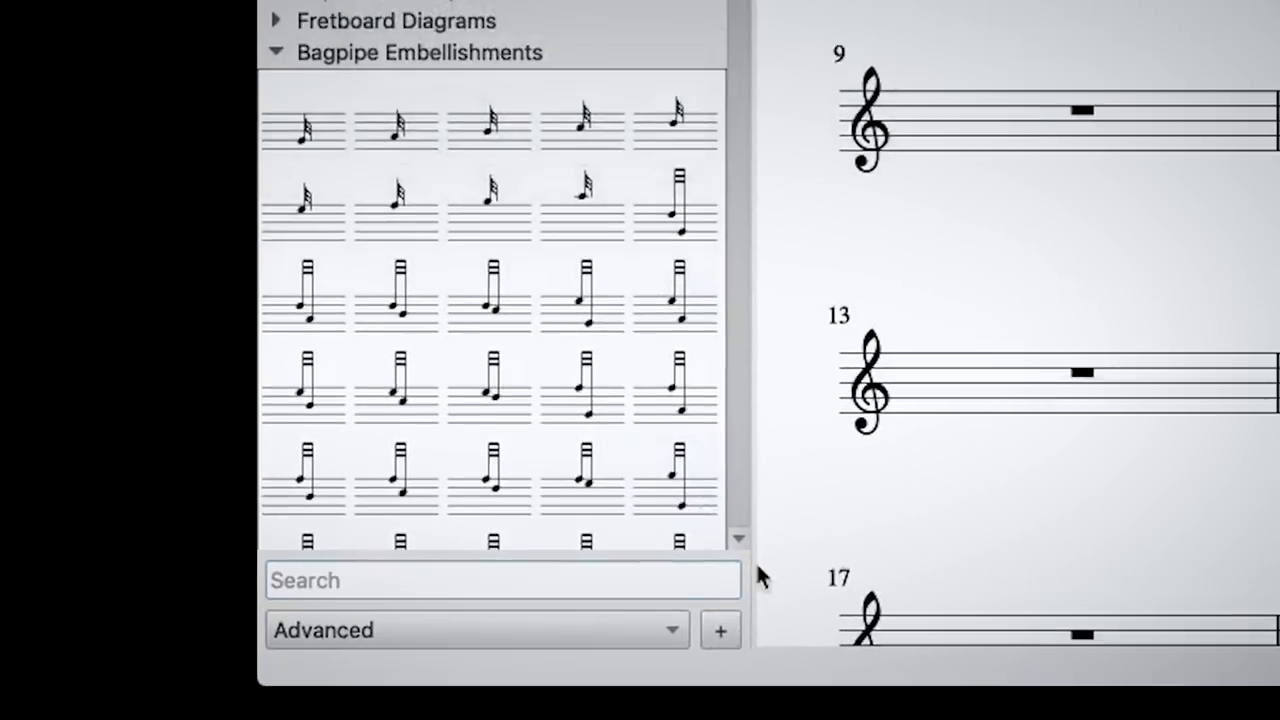
click(720, 630)
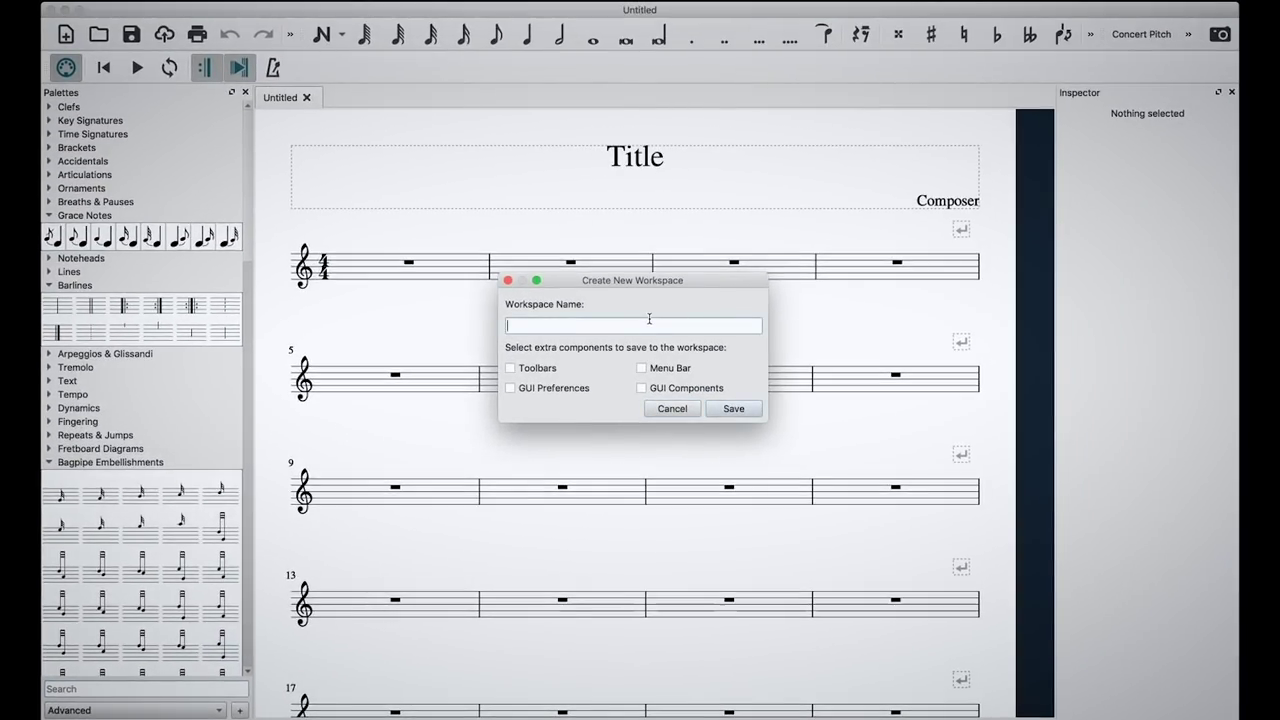
Confirm the new workspace name, then copy sfpp from the Master Palette's Dynamics into the palette
key(Return)
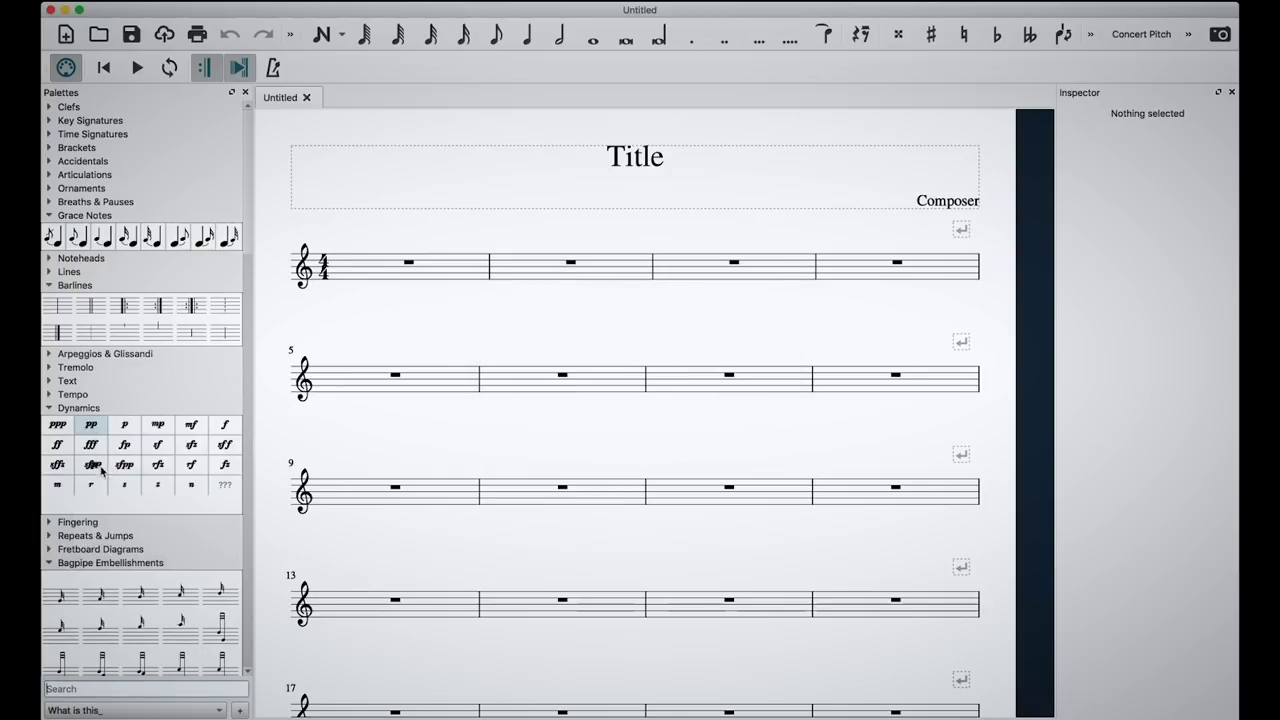
click(222, 487)
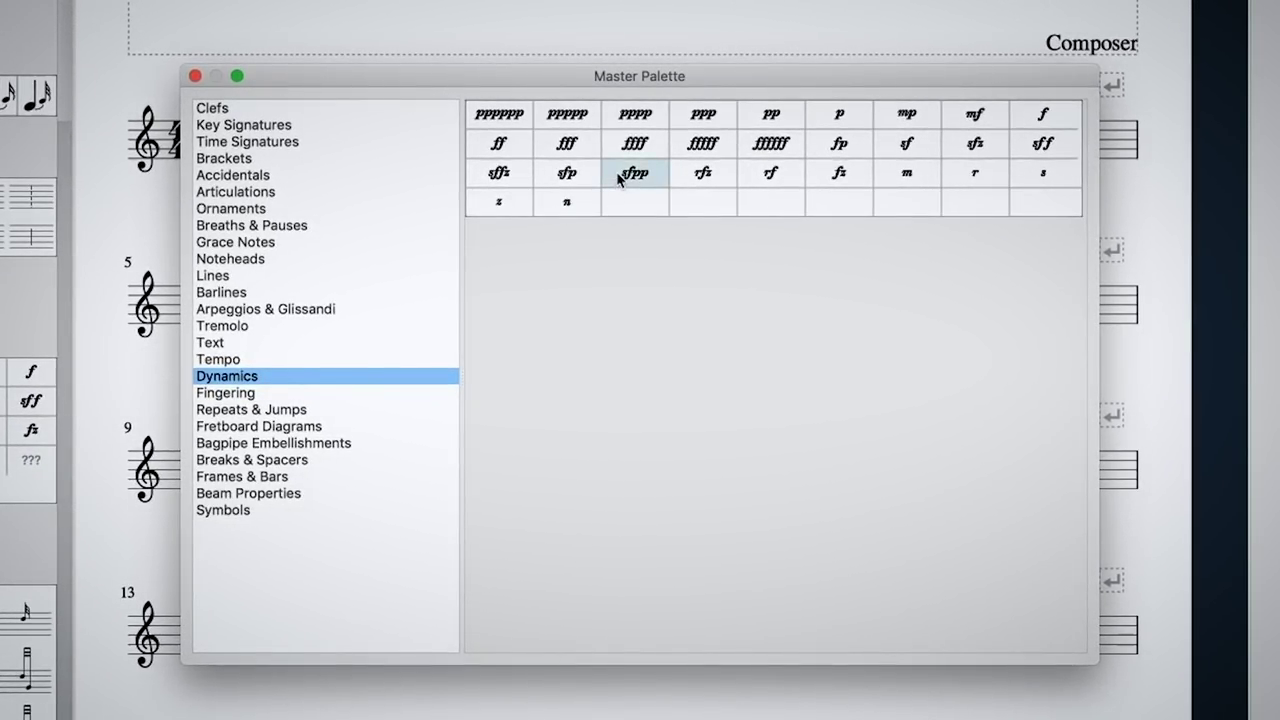
drag(640, 176, 594, 178)
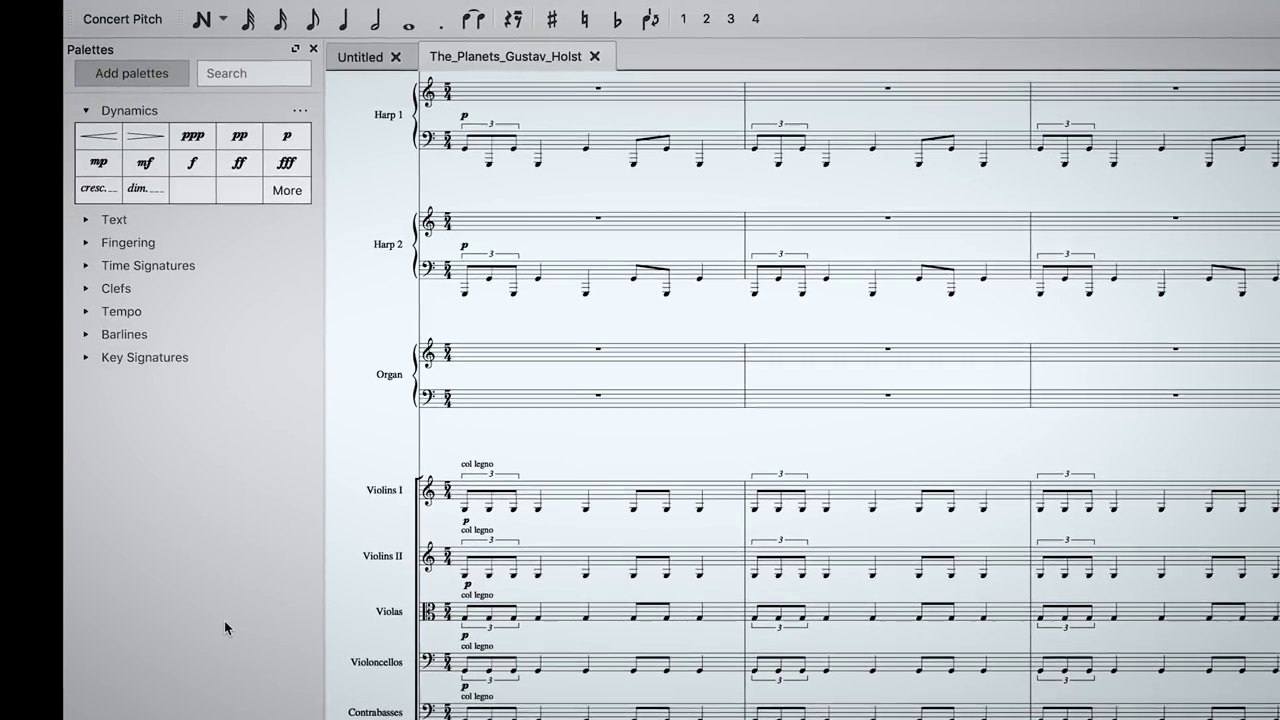
Move Dynamics below Tempo, add the Fingering palette, then remove Dynamics from the panel
drag(110, 111, 112, 192)
drag(193, 207, 213, 240)
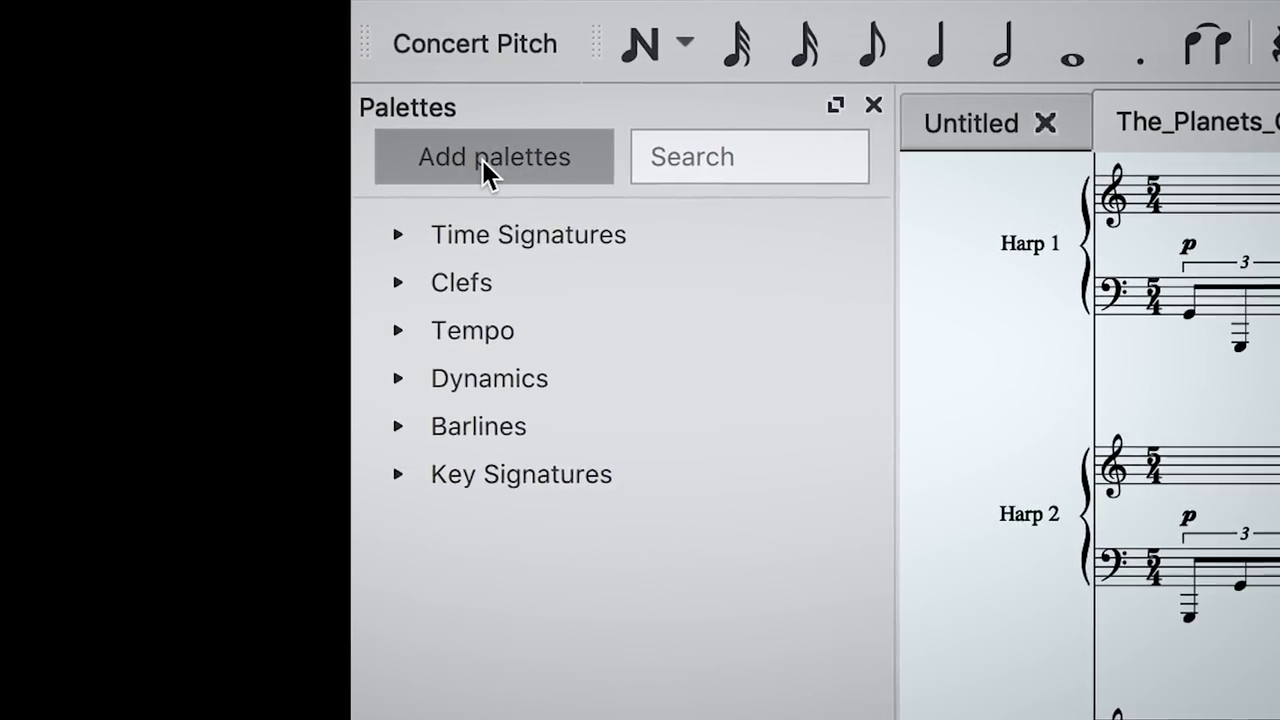
click(483, 162)
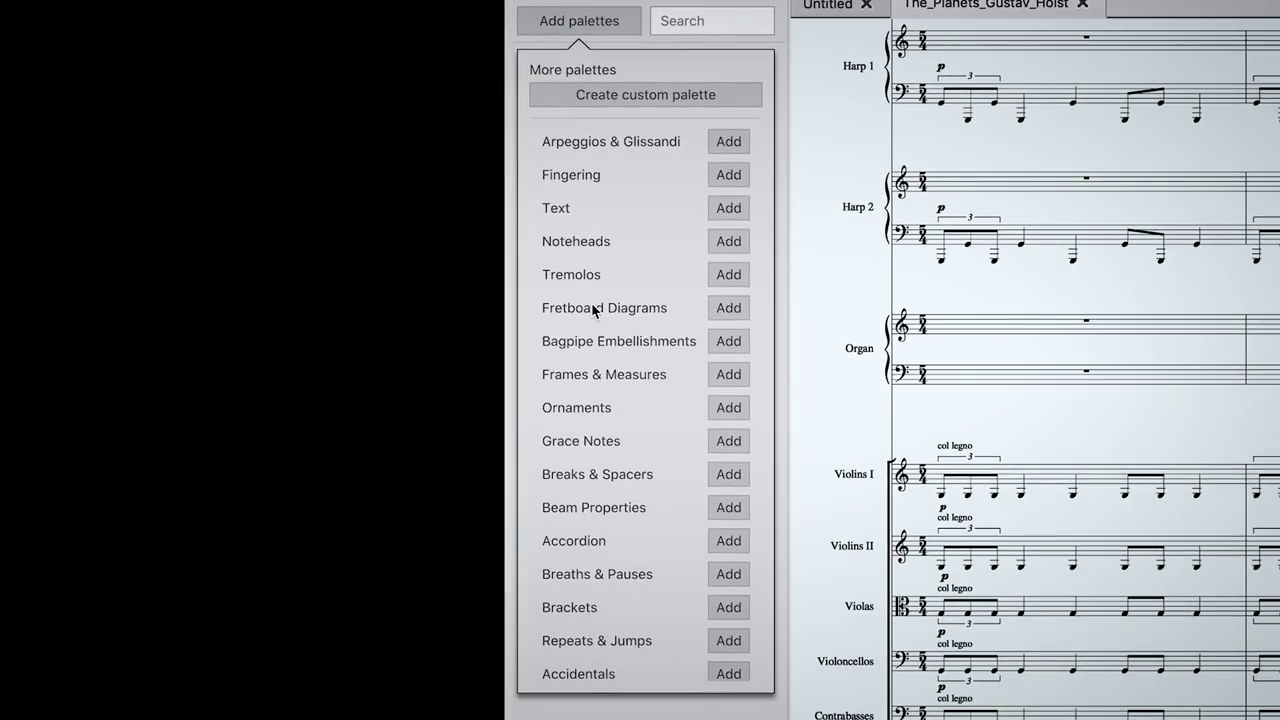
click(773, 275)
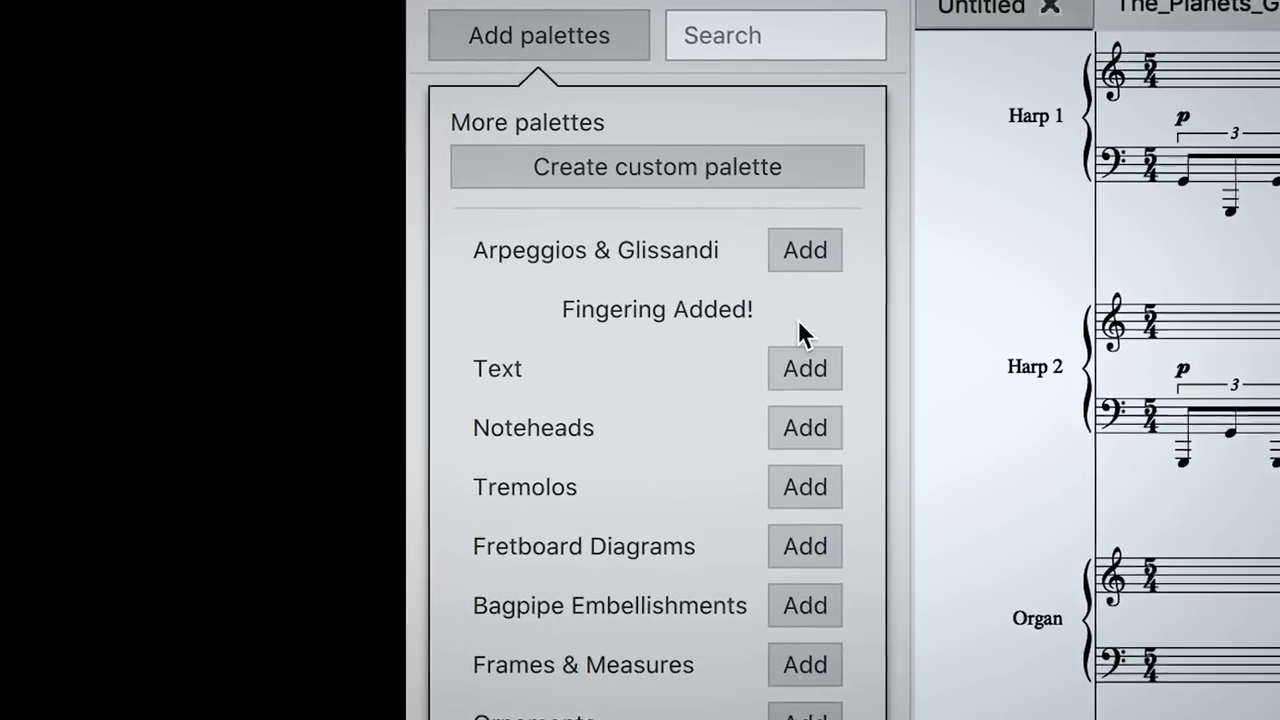
click(503, 237)
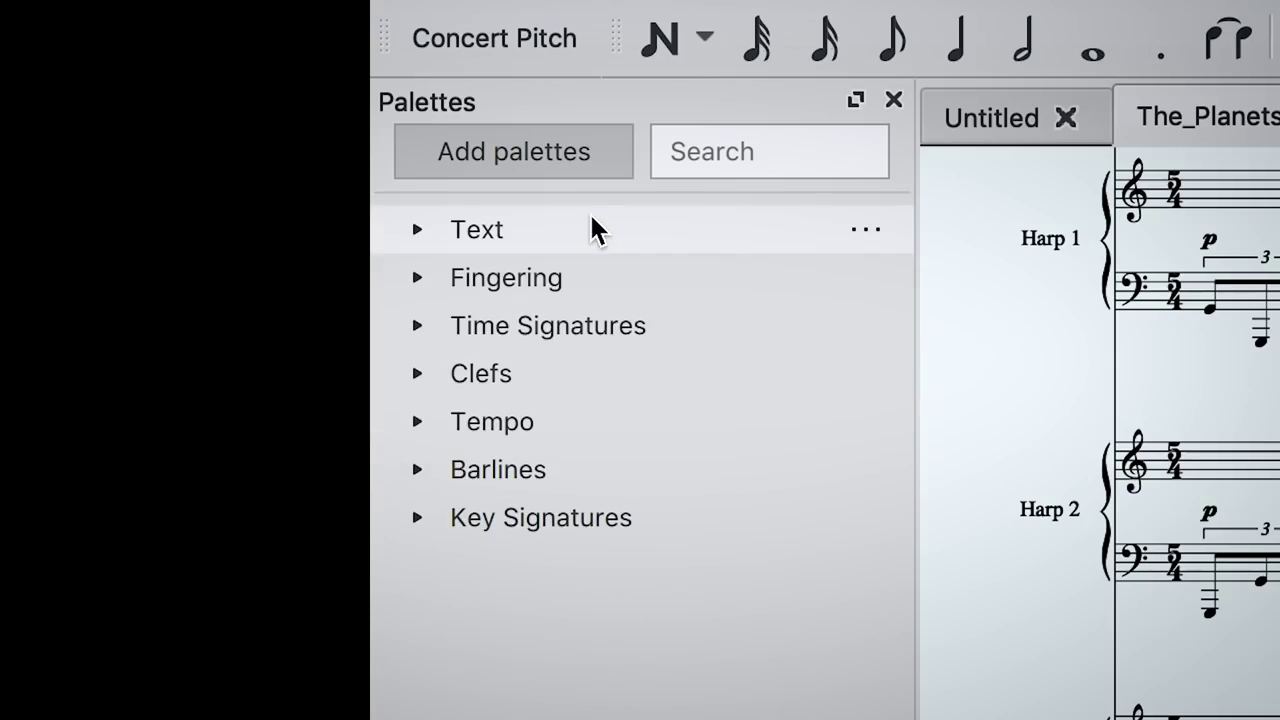
click(555, 155)
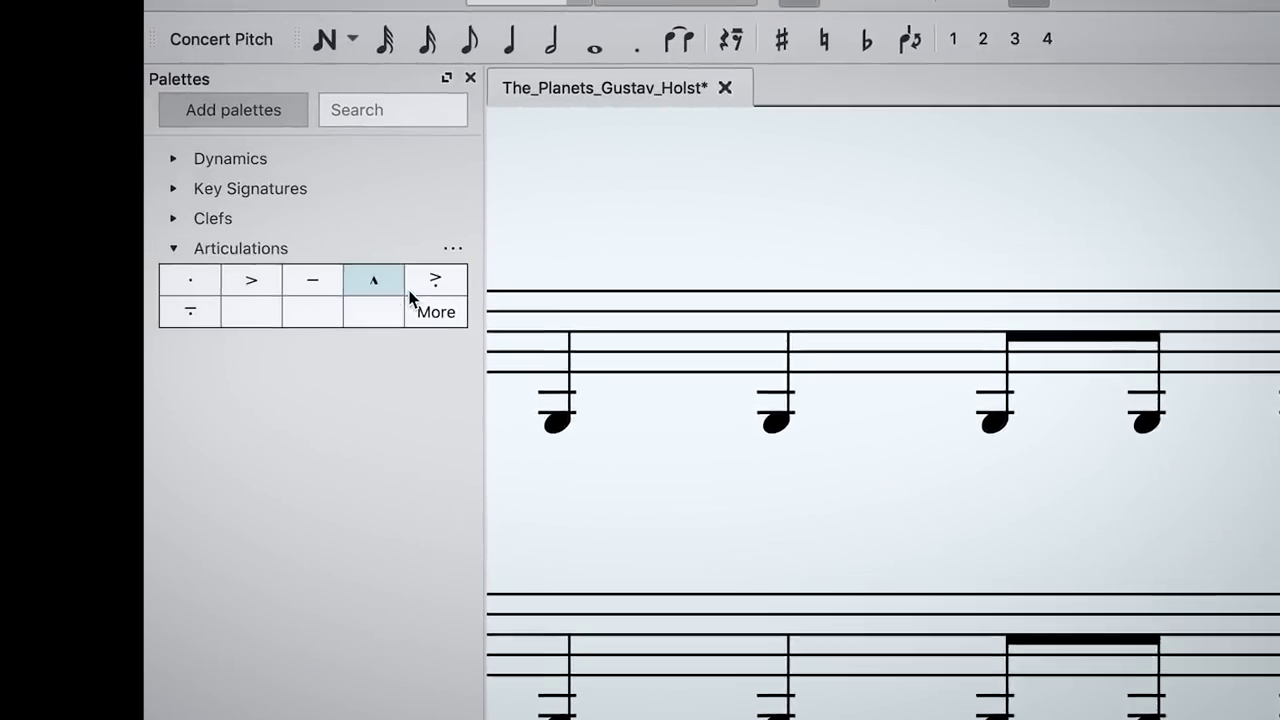
Reorder the staccato-accent and marcato, then add the open circle and plus articulations
drag(435, 295, 302, 295)
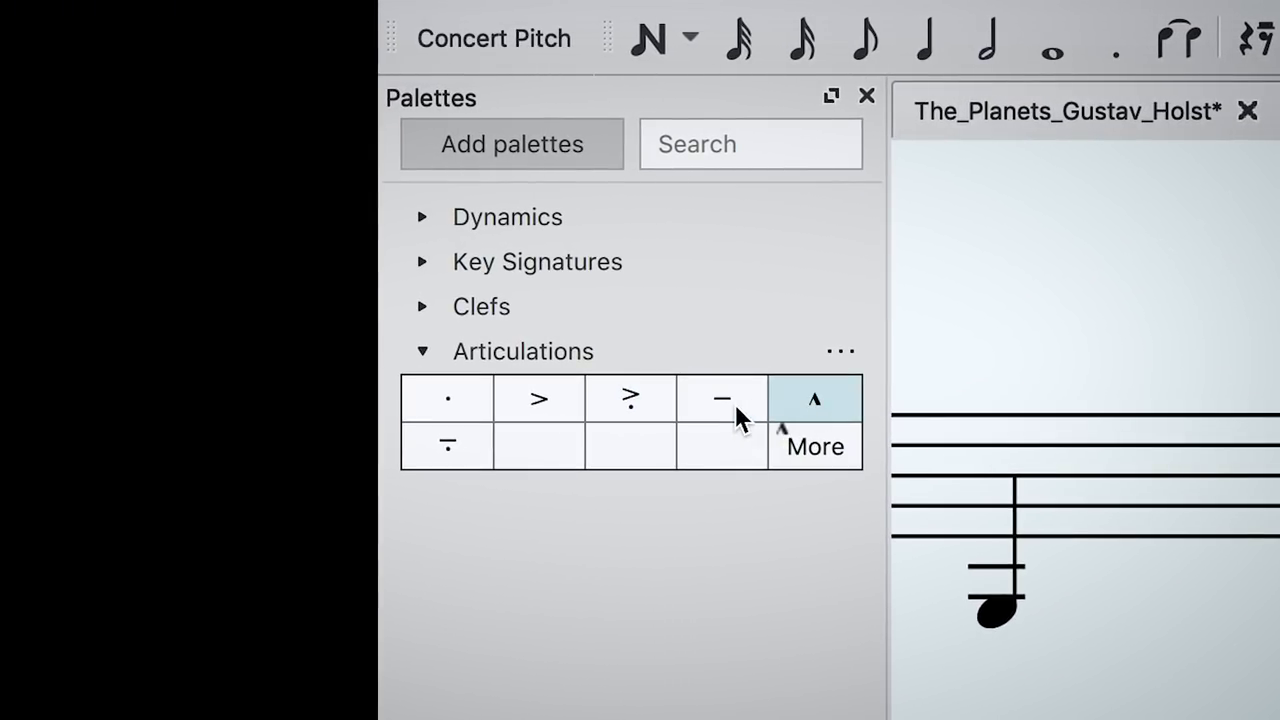
drag(735, 404, 721, 408)
click(816, 452)
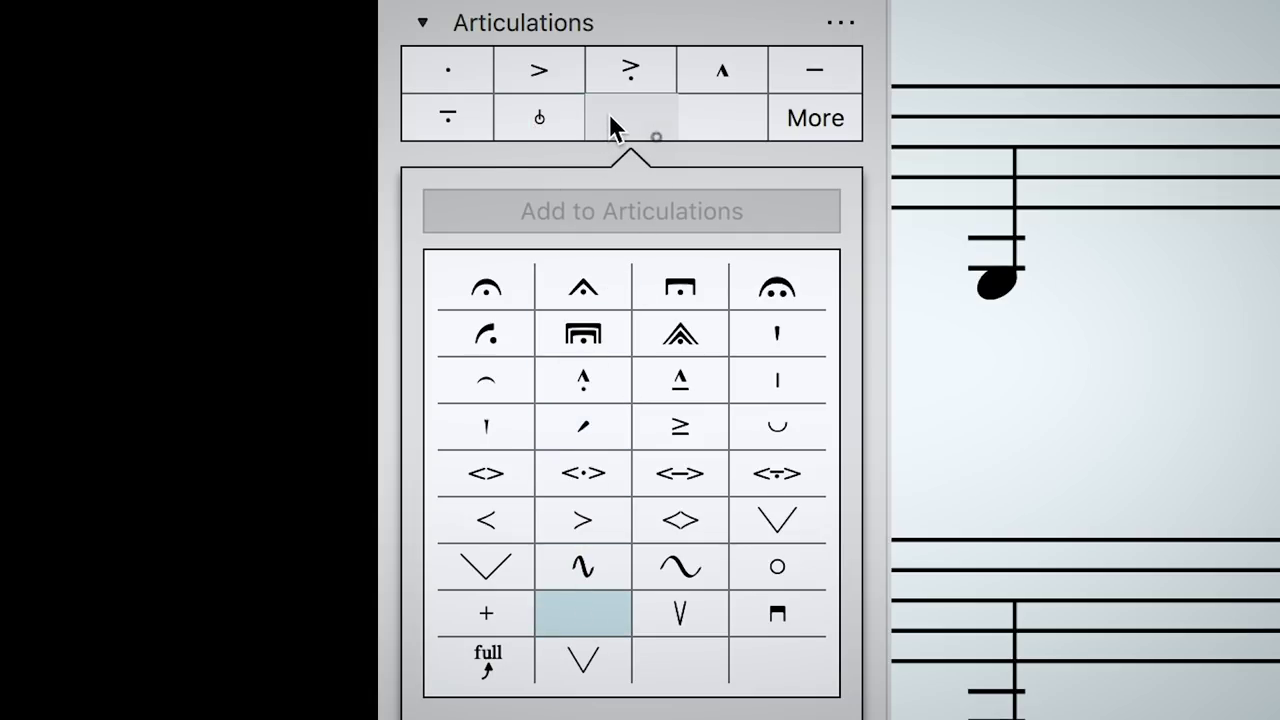
drag(610, 118, 612, 120)
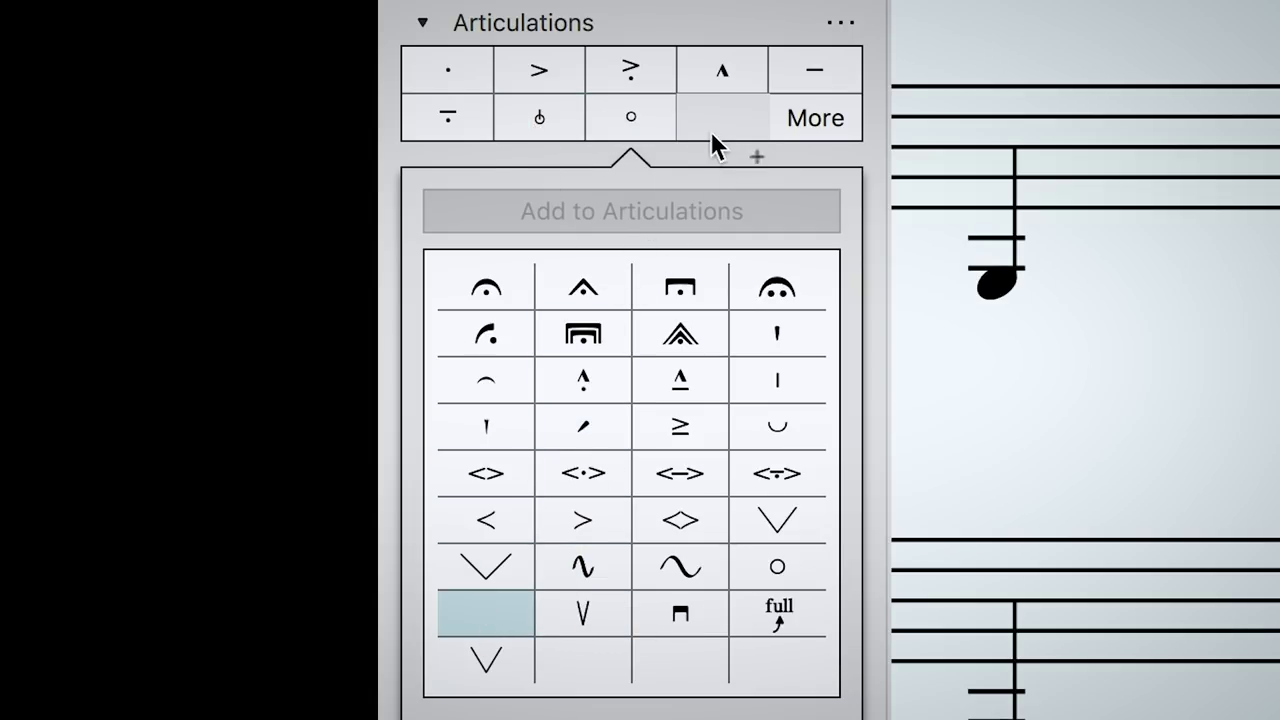
drag(711, 133, 720, 126)
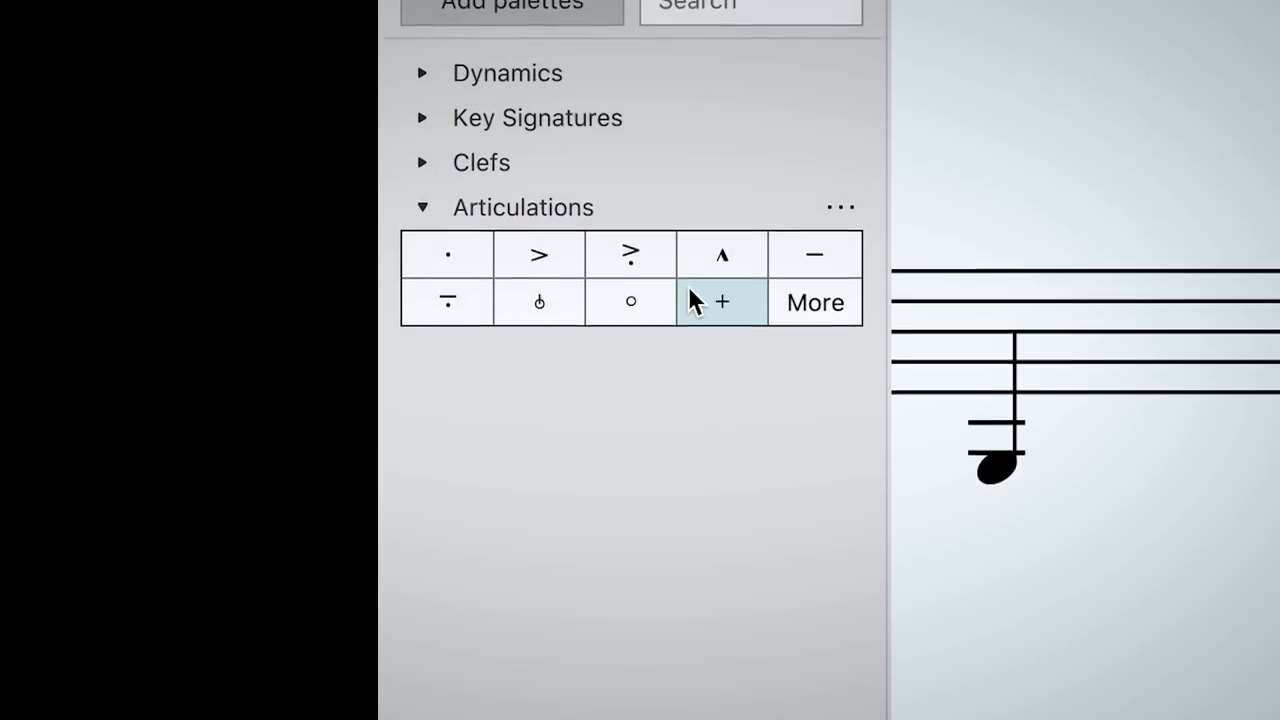
Delete the marcato from Articulations and pick the marcato-above articulation from More
click(731, 265)
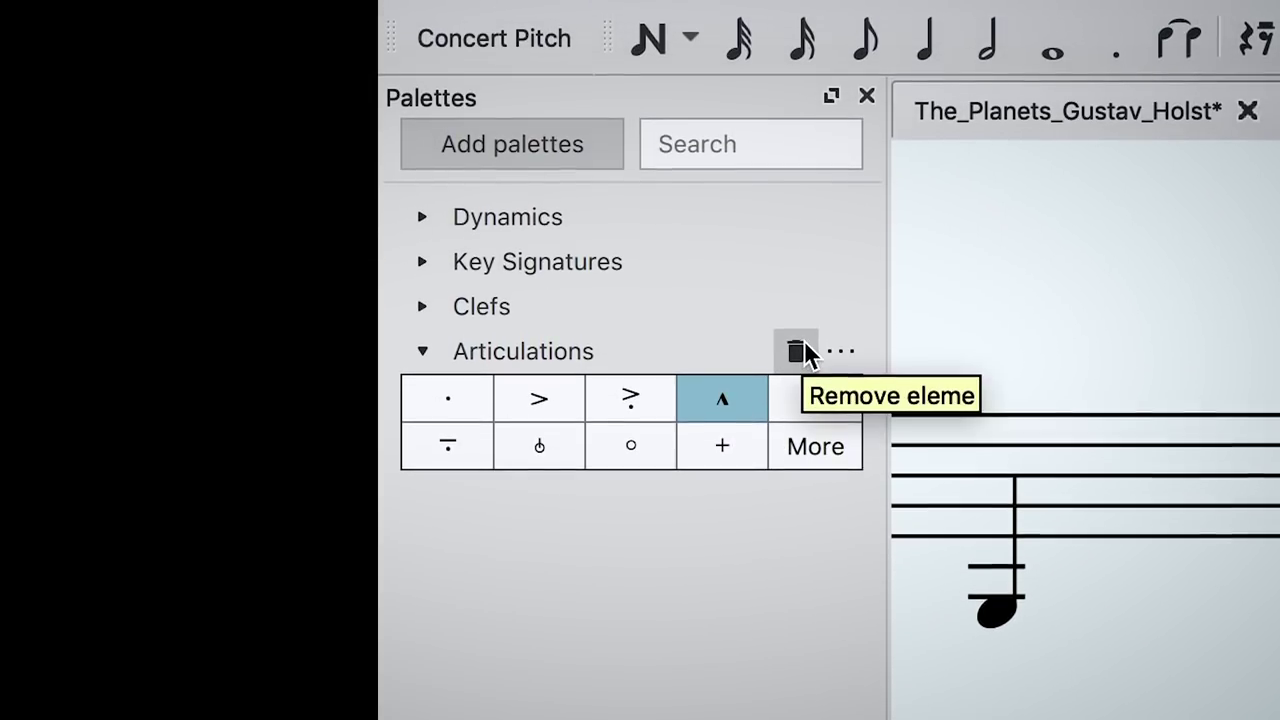
click(808, 355)
click(815, 448)
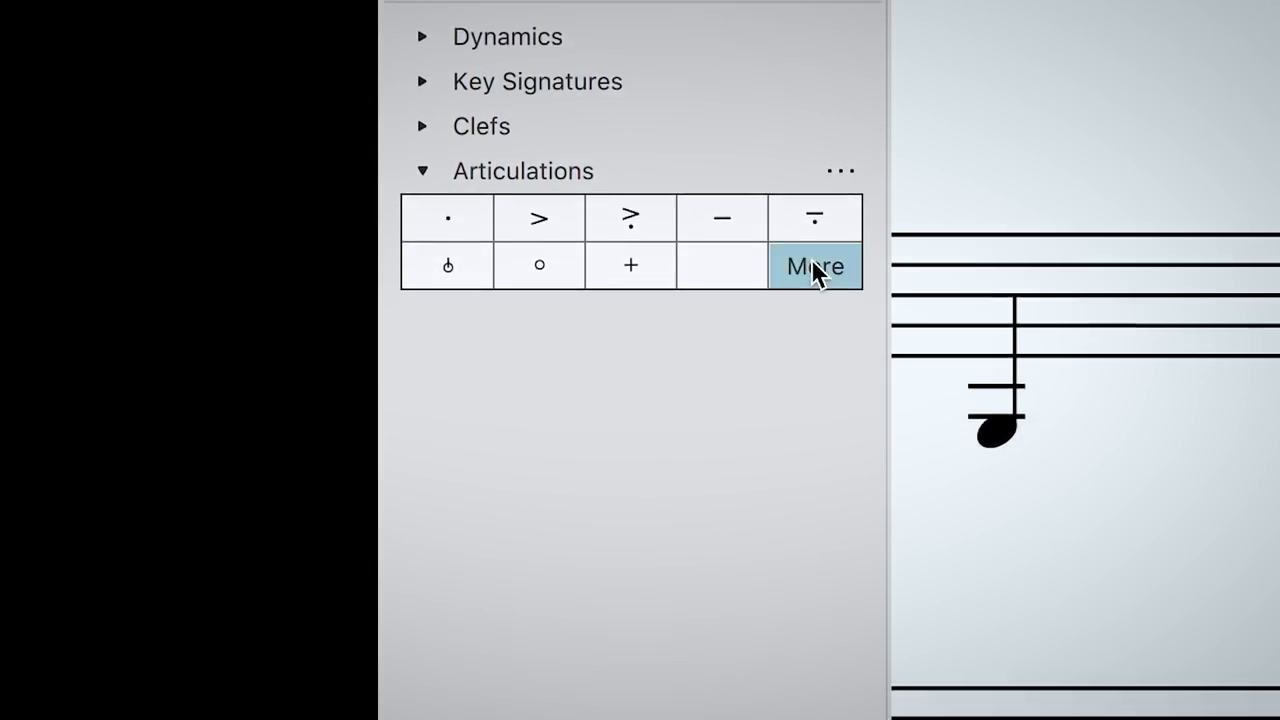
click(482, 388)
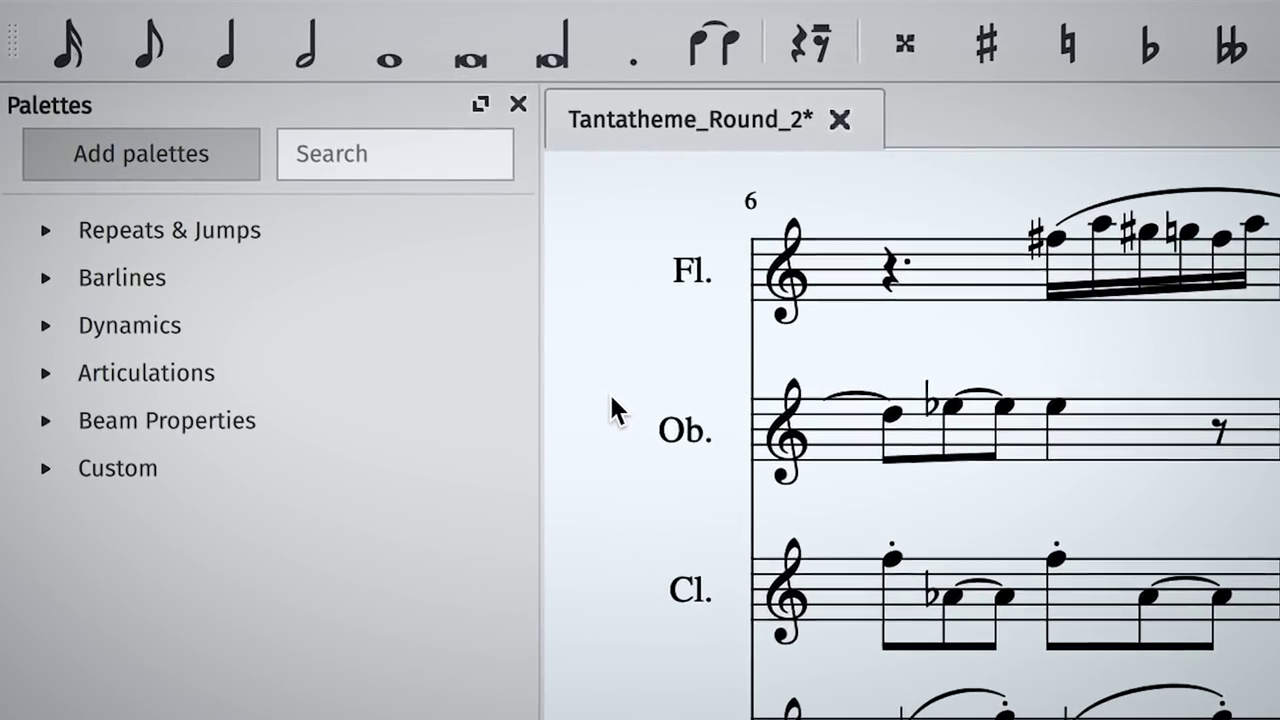
Create the custom palette Tantapalette and add single, double and start-repeat barlines to it
click(150, 155)
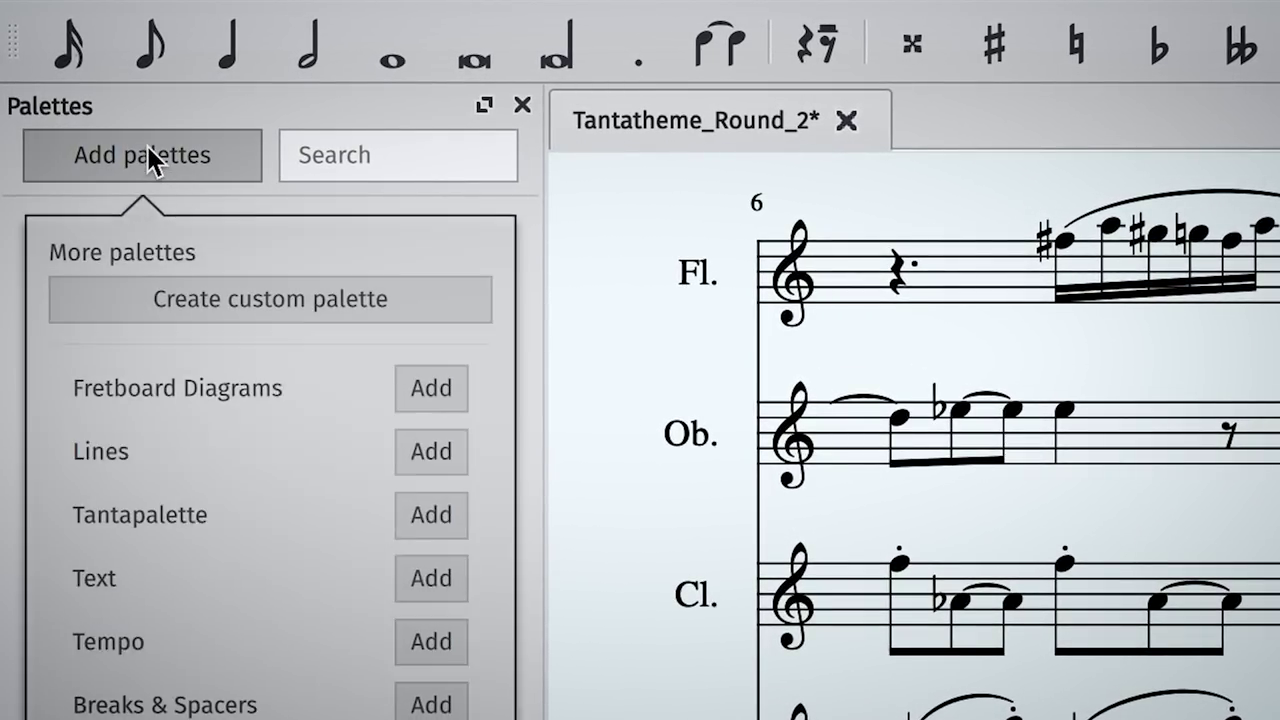
click(278, 302)
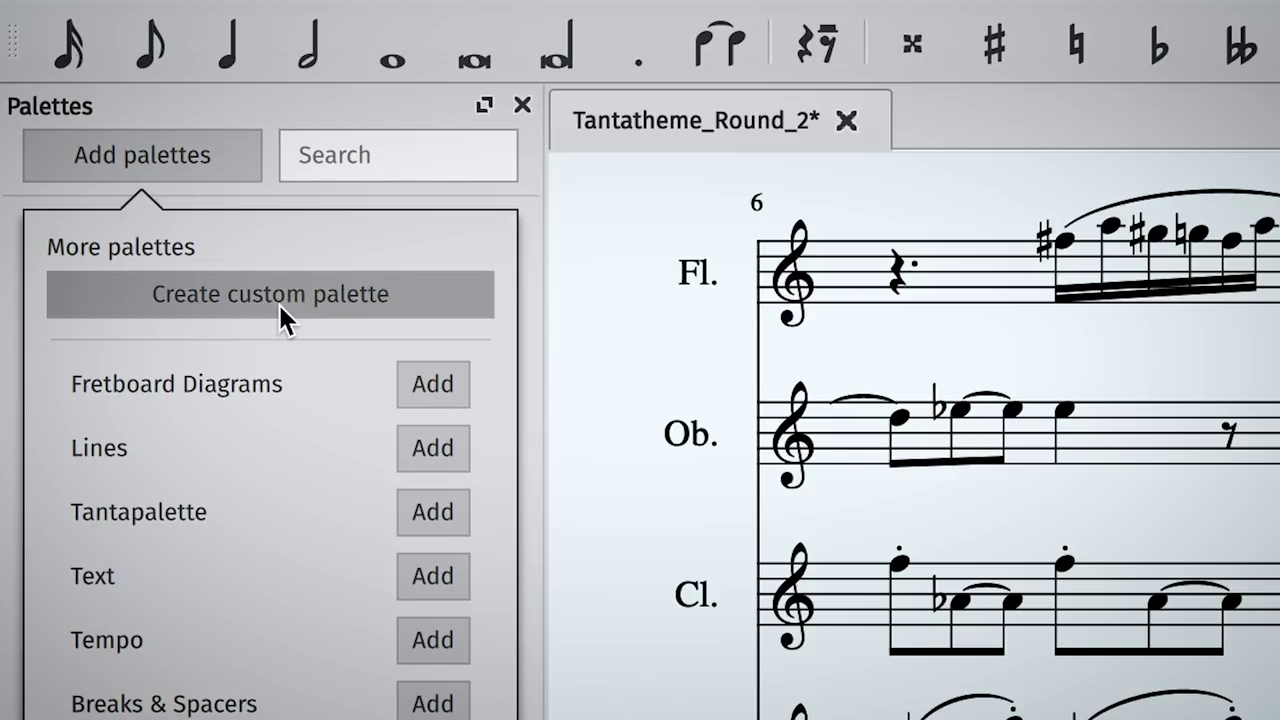
click(44, 466)
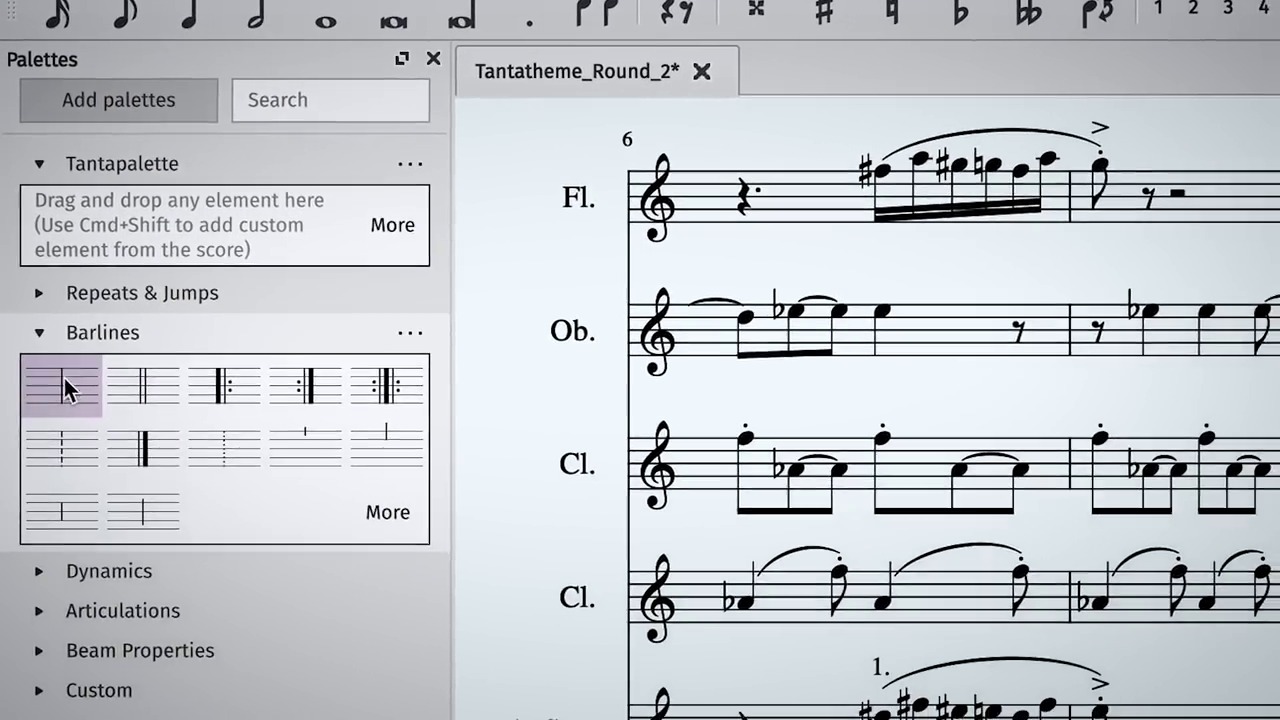
drag(64, 377, 60, 225)
drag(143, 385, 143, 225)
drag(224, 385, 219, 222)
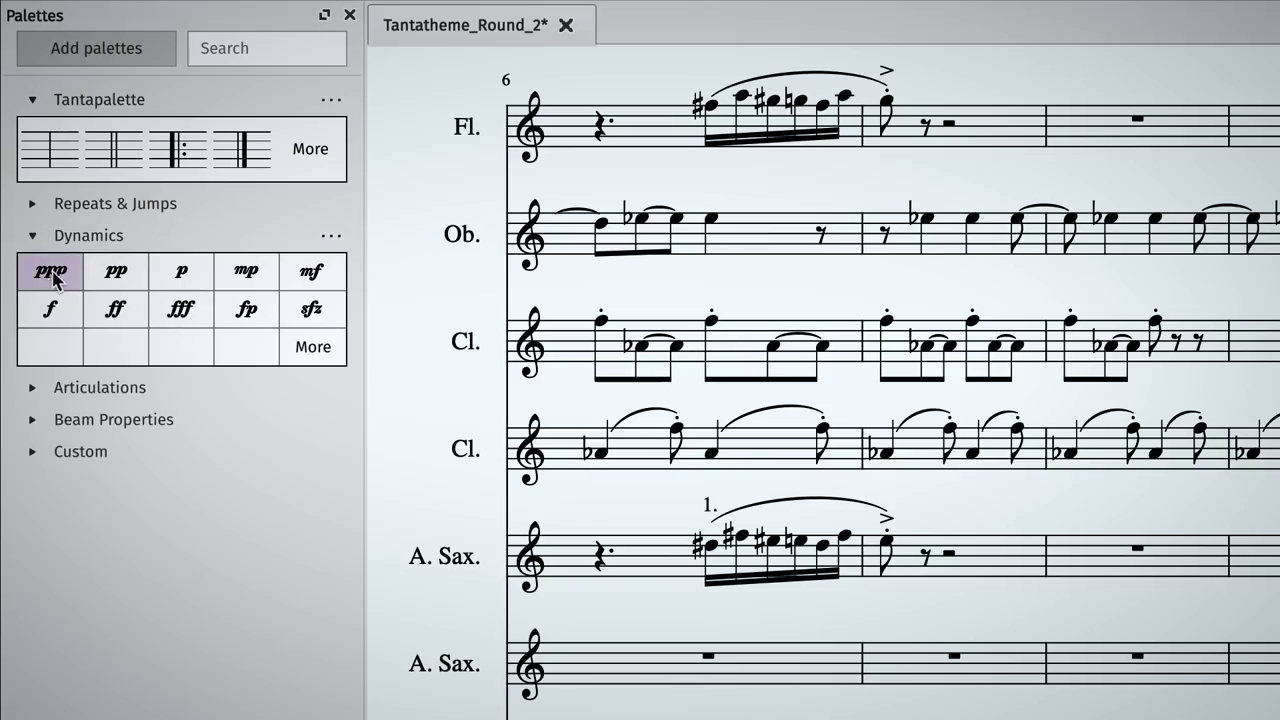
Add the ppp and f dynamics to Tantapalette and narrow the panel to three columns
drag(53, 278, 50, 148)
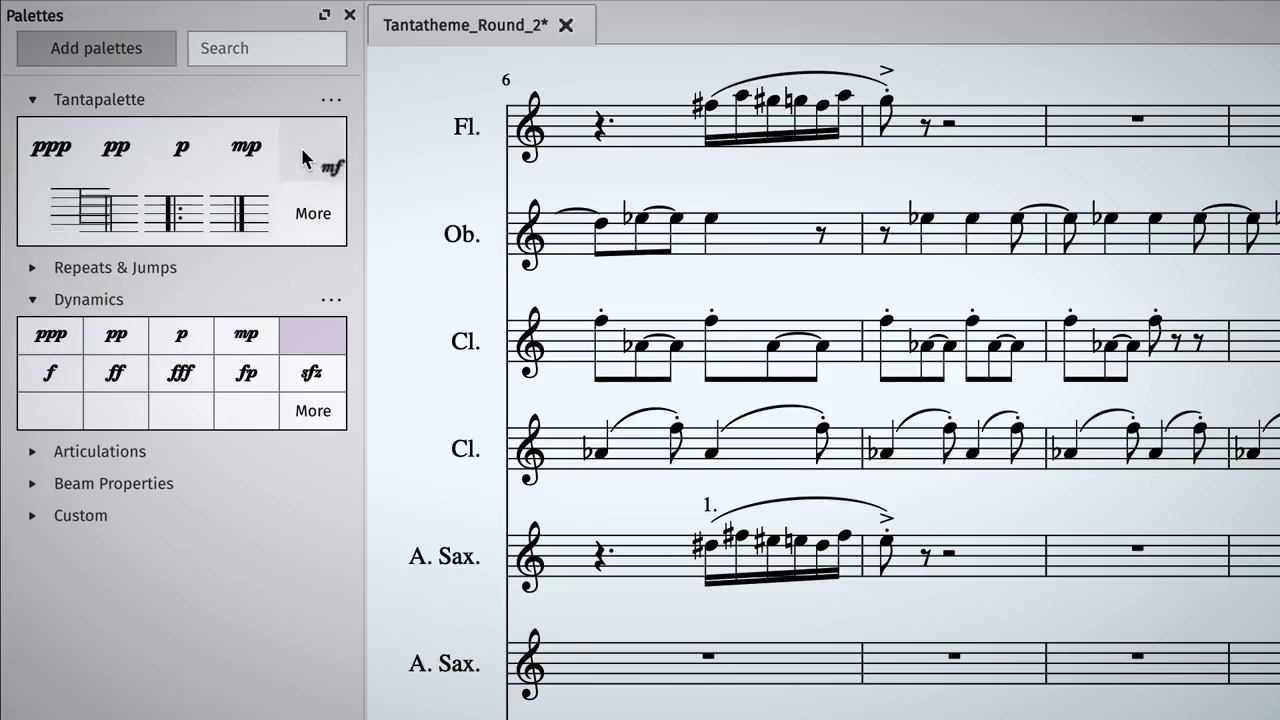
drag(57, 263, 51, 209)
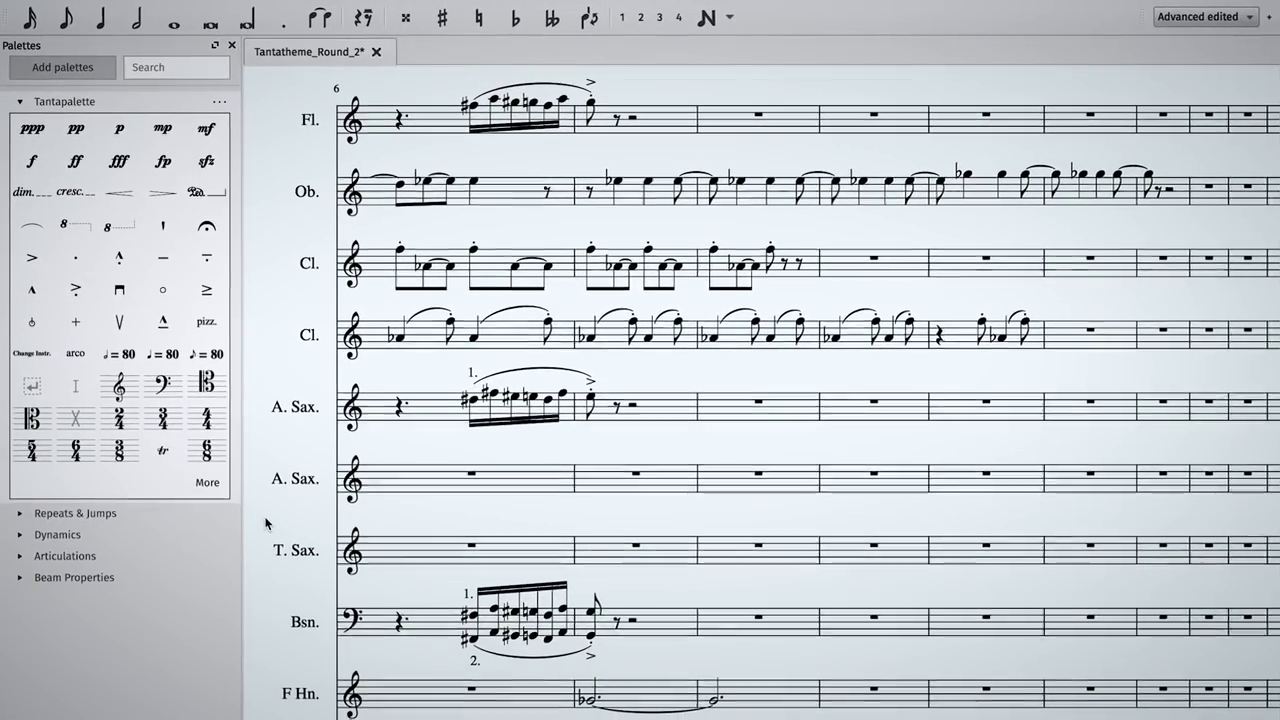
drag(241, 513, 190, 508)
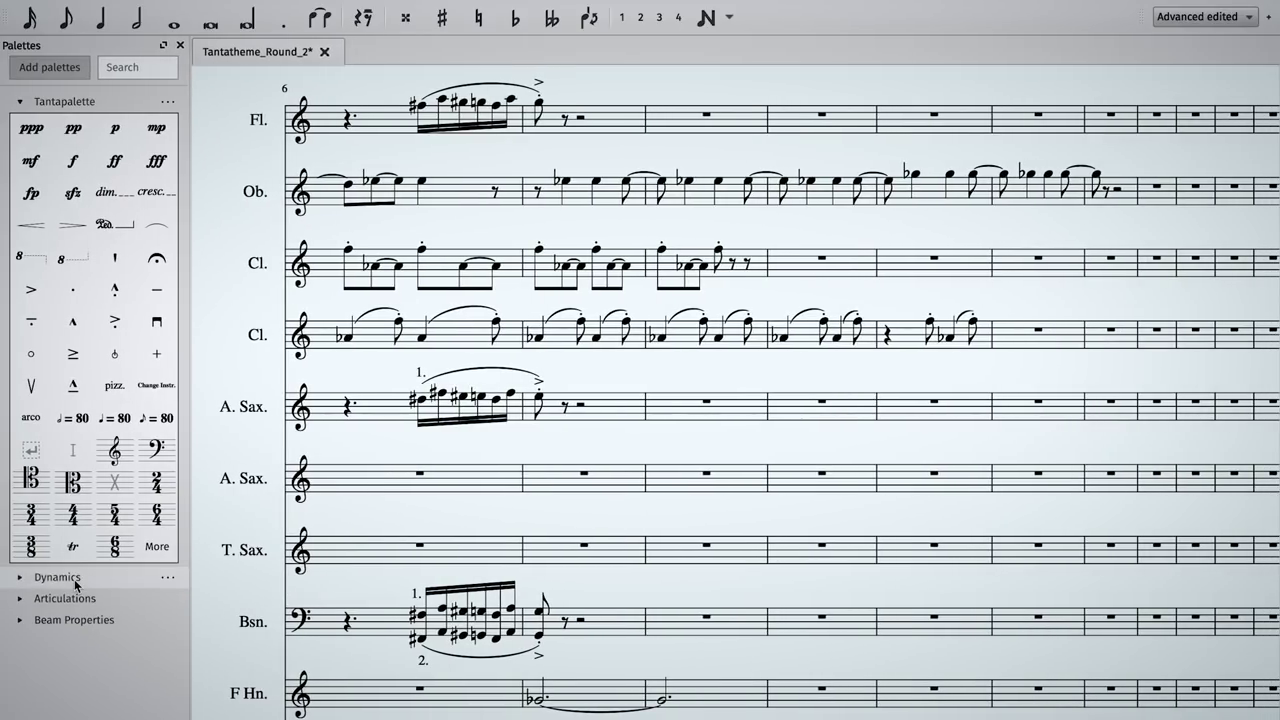
drag(190, 614, 175, 615)
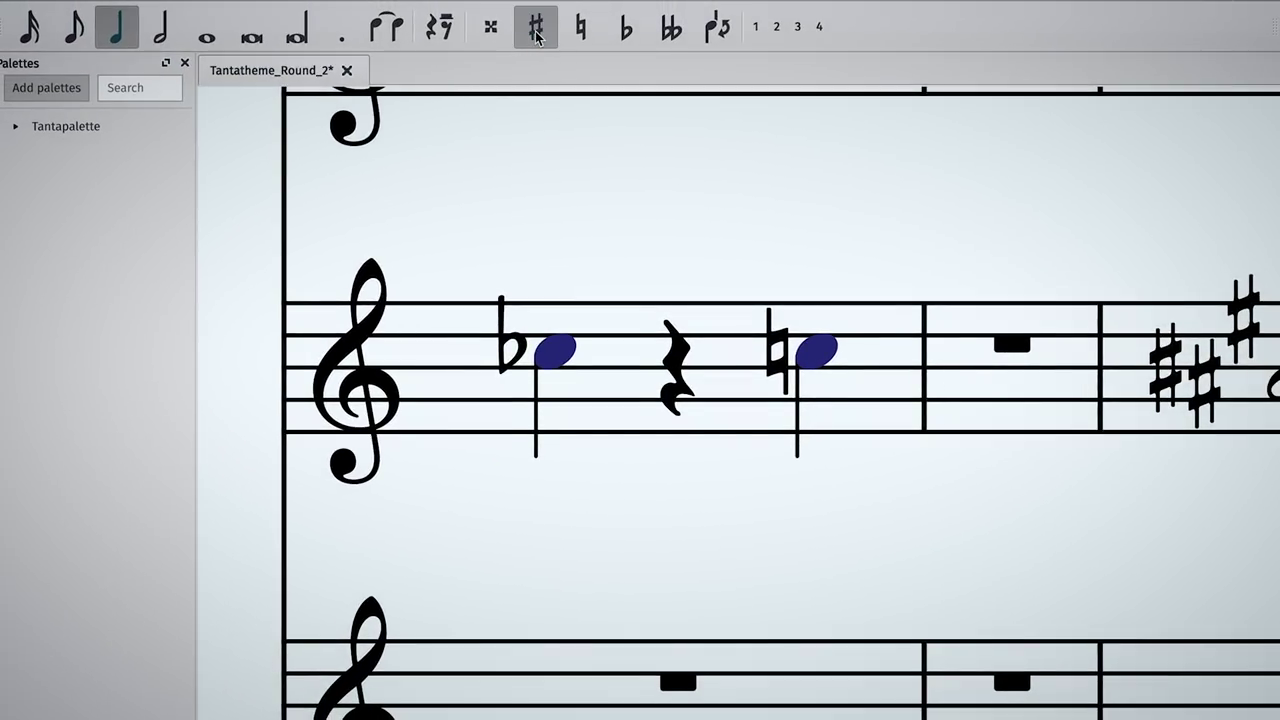
Toggle the sharps off on the two quarter notes before the whole rest
click(545, 38)
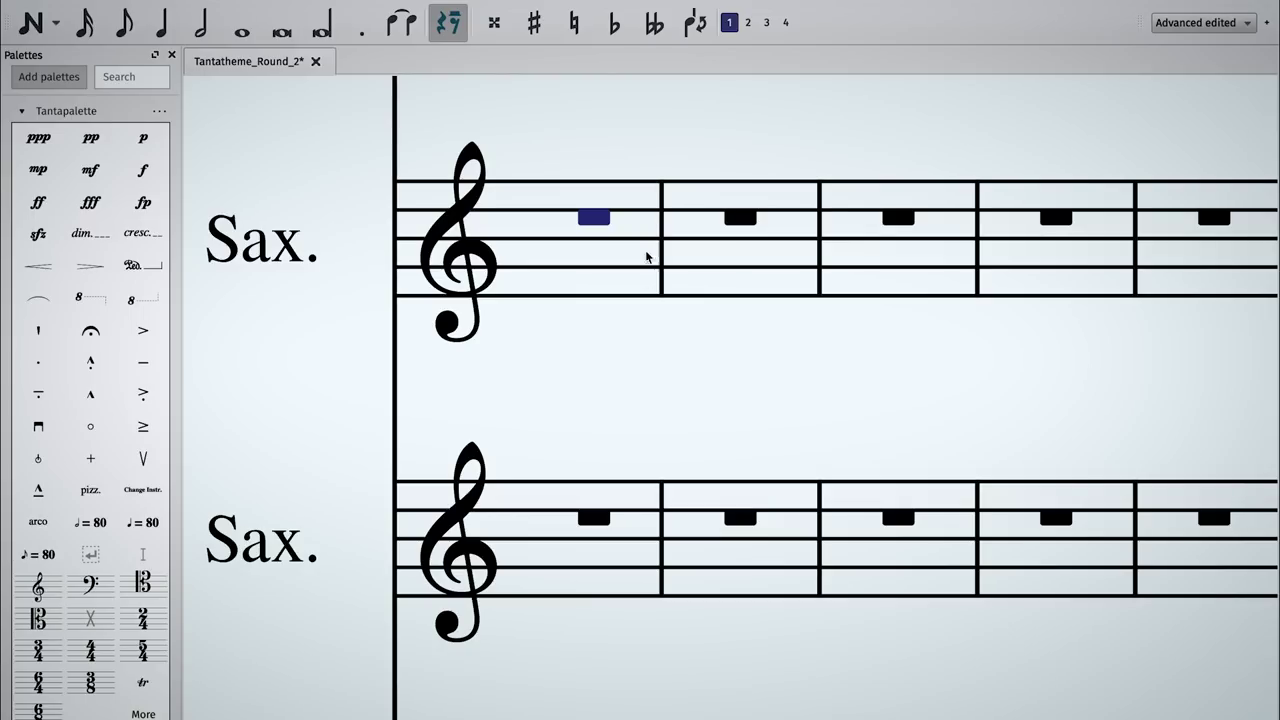
Enter quarter notes C5 B4 A4 G4 B4 A4 on the first Sax. staff and mark the first note ppp
key(n)
click(597, 151)
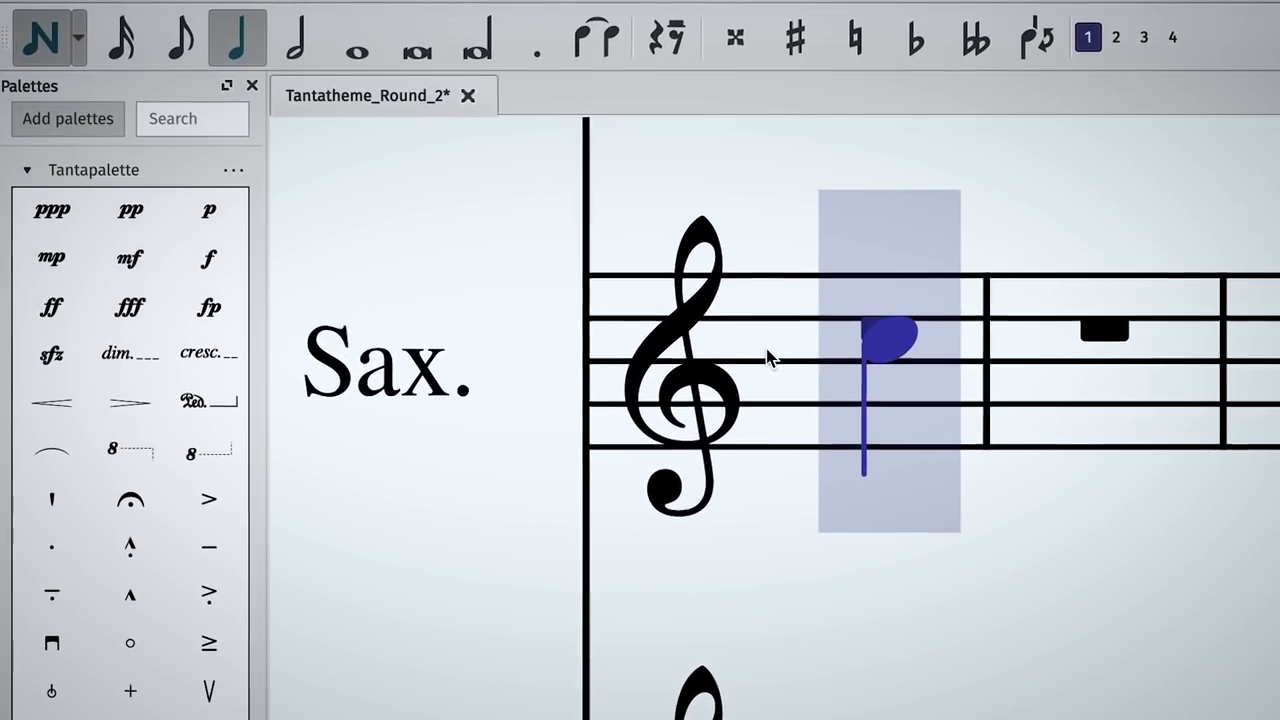
click(768, 350)
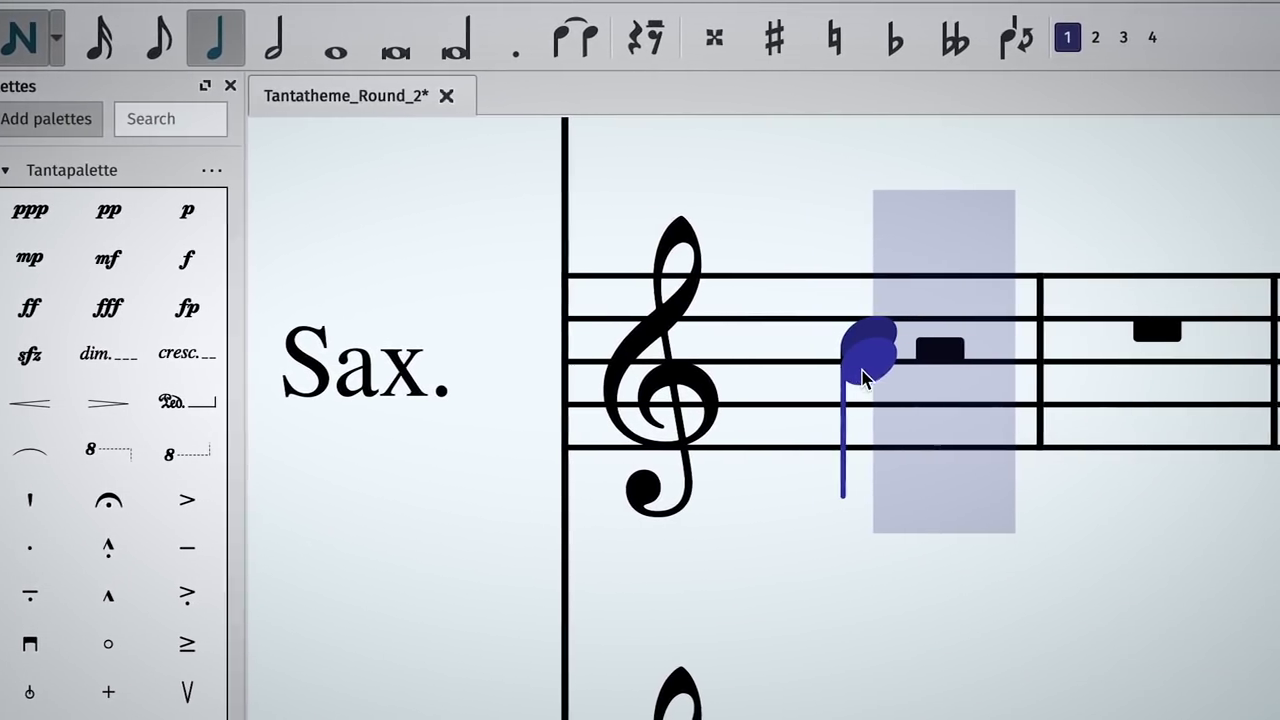
click(935, 366)
click(937, 387)
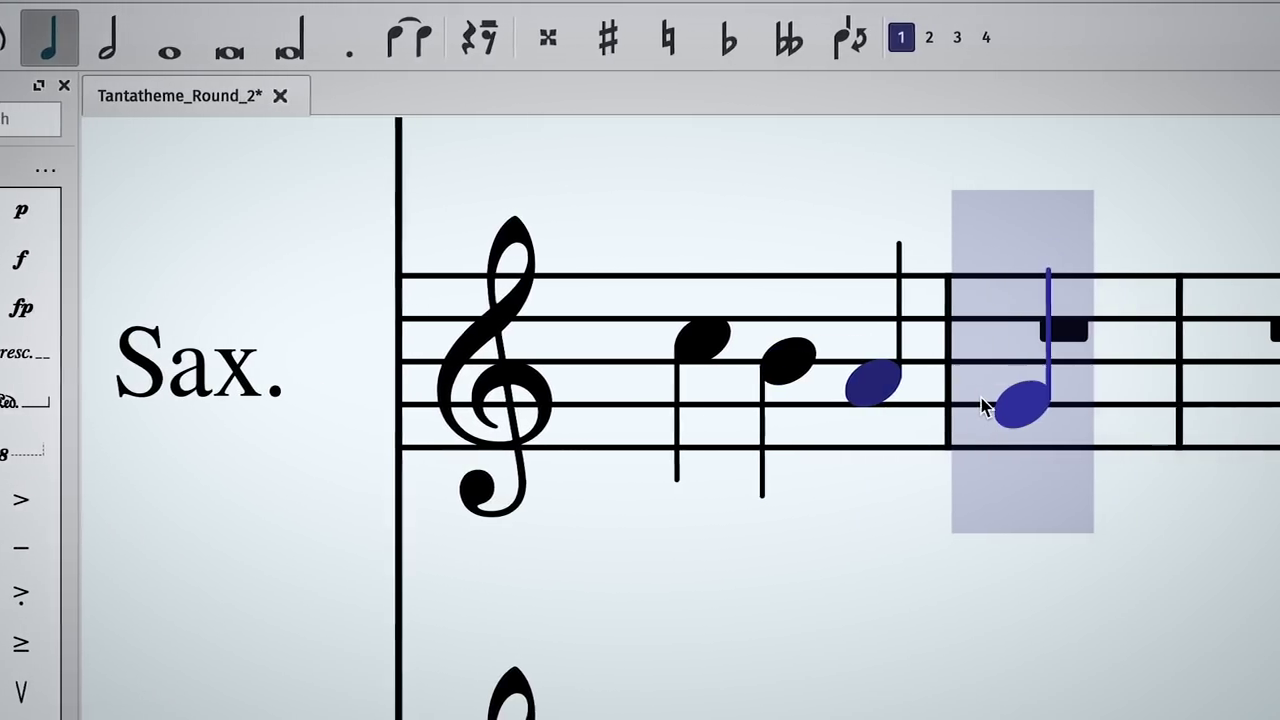
click(1112, 403)
click(1025, 368)
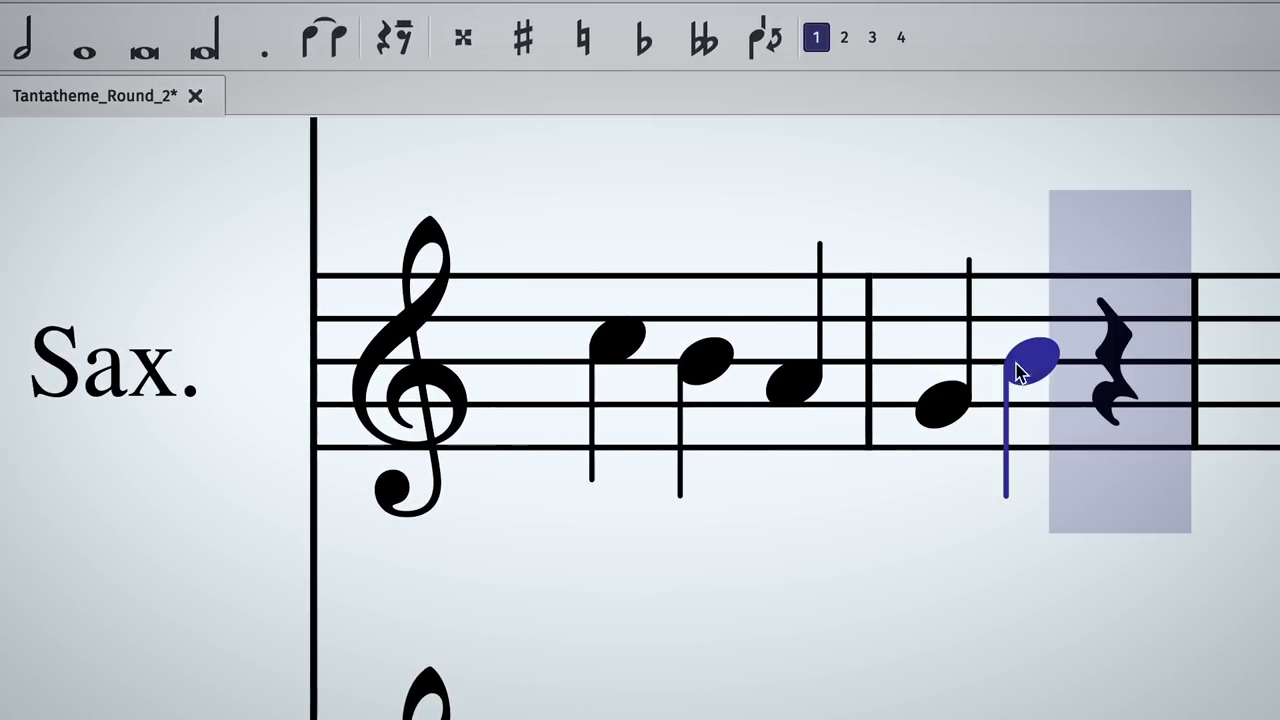
click(1118, 382)
key(Escape)
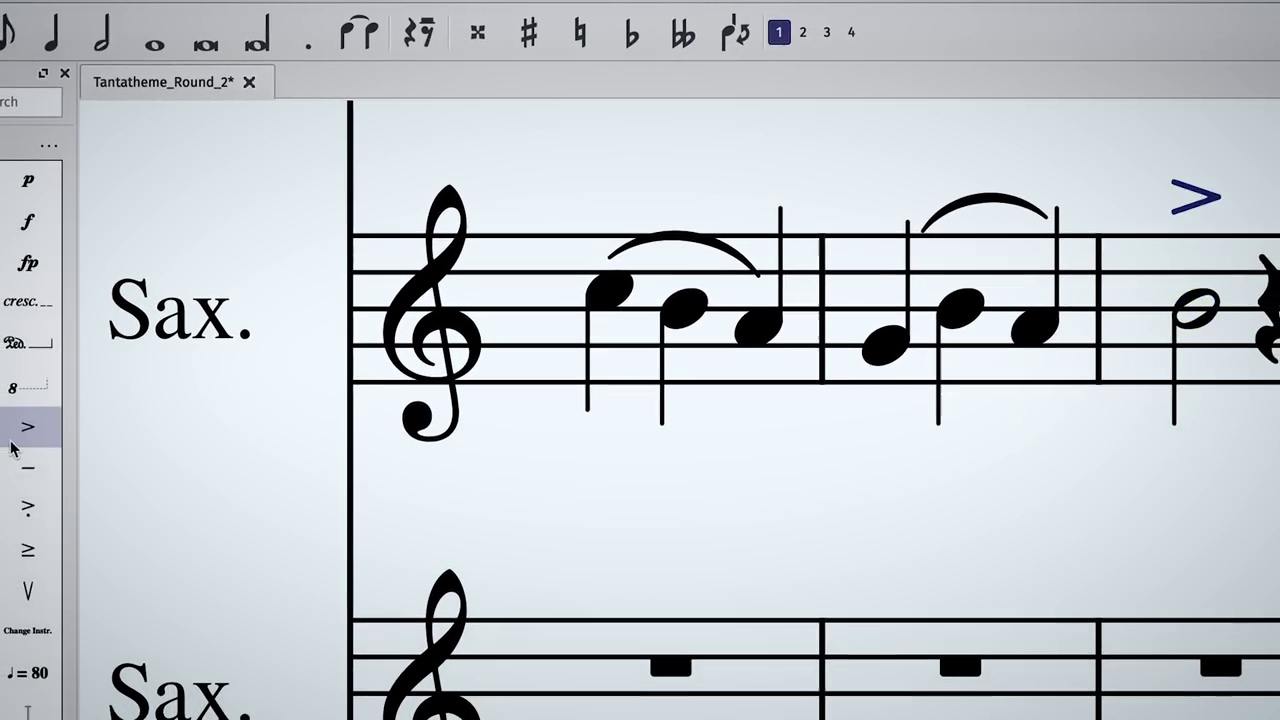
click(570, 268)
click(0, 163)
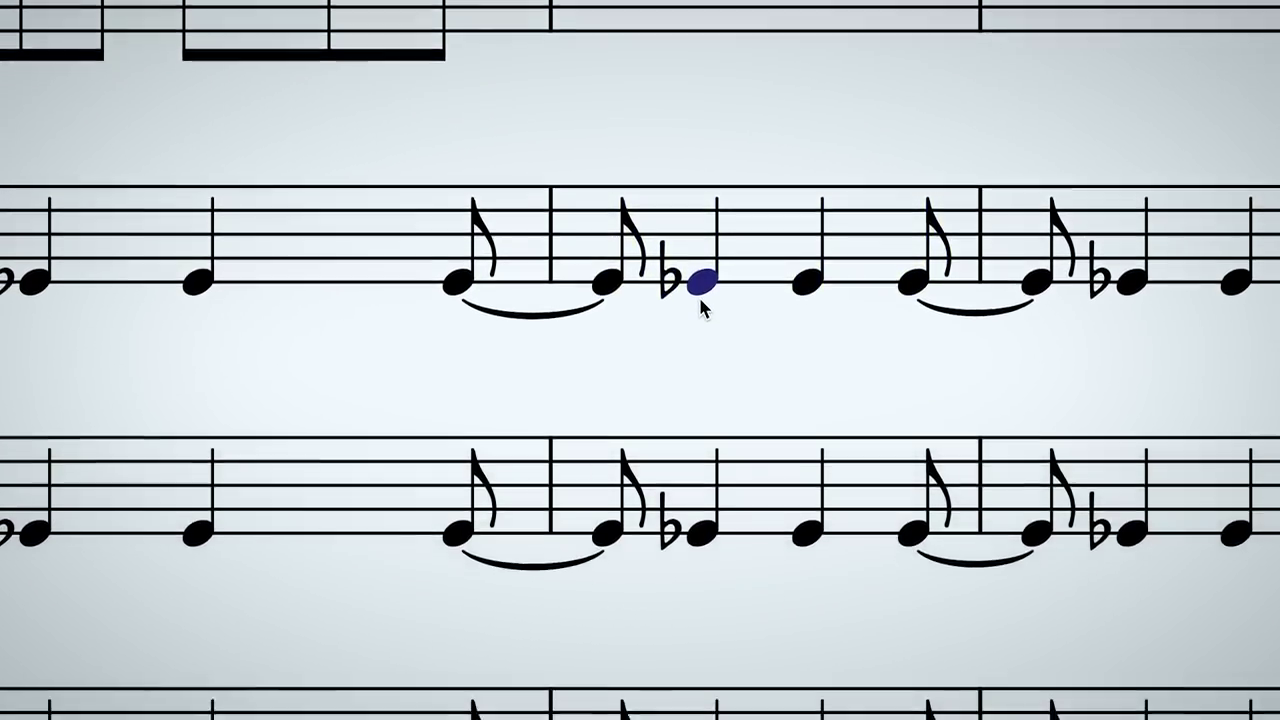
Raise the Eb notes after the tie and slur the preceding eighths across the three staves
shift+click(690, 677)
key(Up)
click(460, 185)
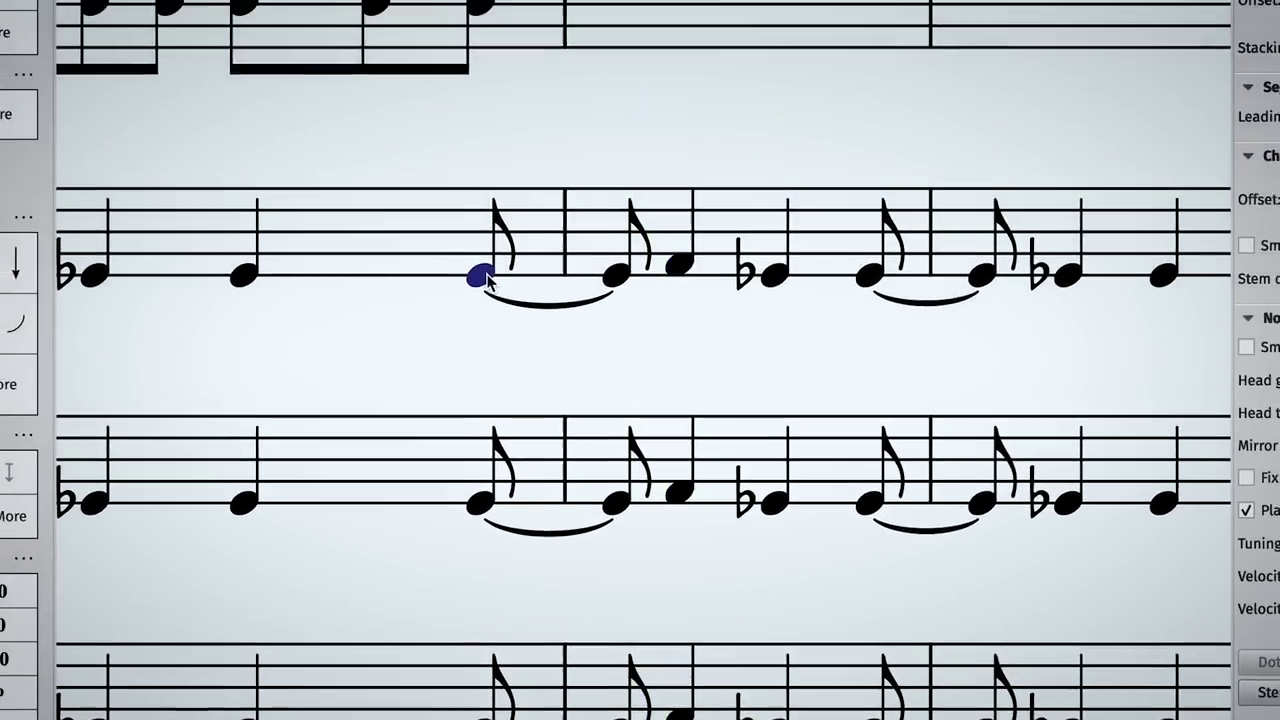
shift+click(785, 435)
key(s)
Add lower notes to the piano chords and slur them to the following eighth
scroll(735, 640, down, 3)
scroll(750, 663, right, 3)
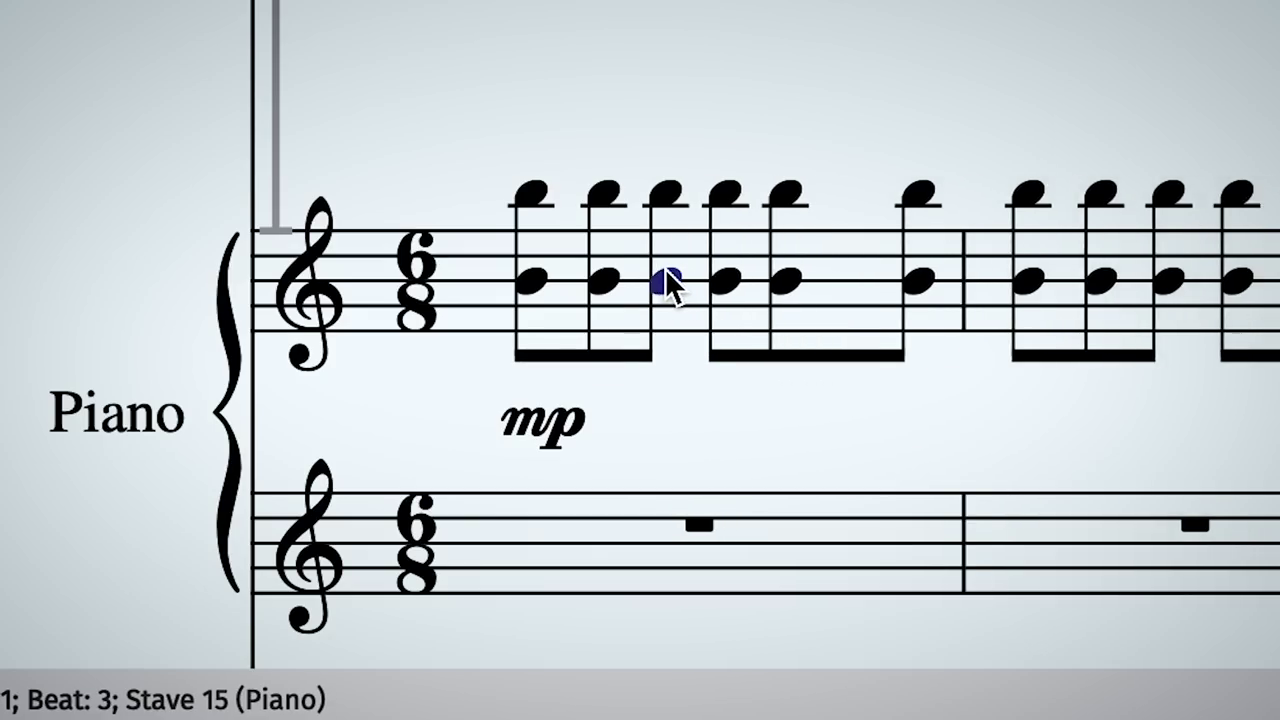
click(909, 283)
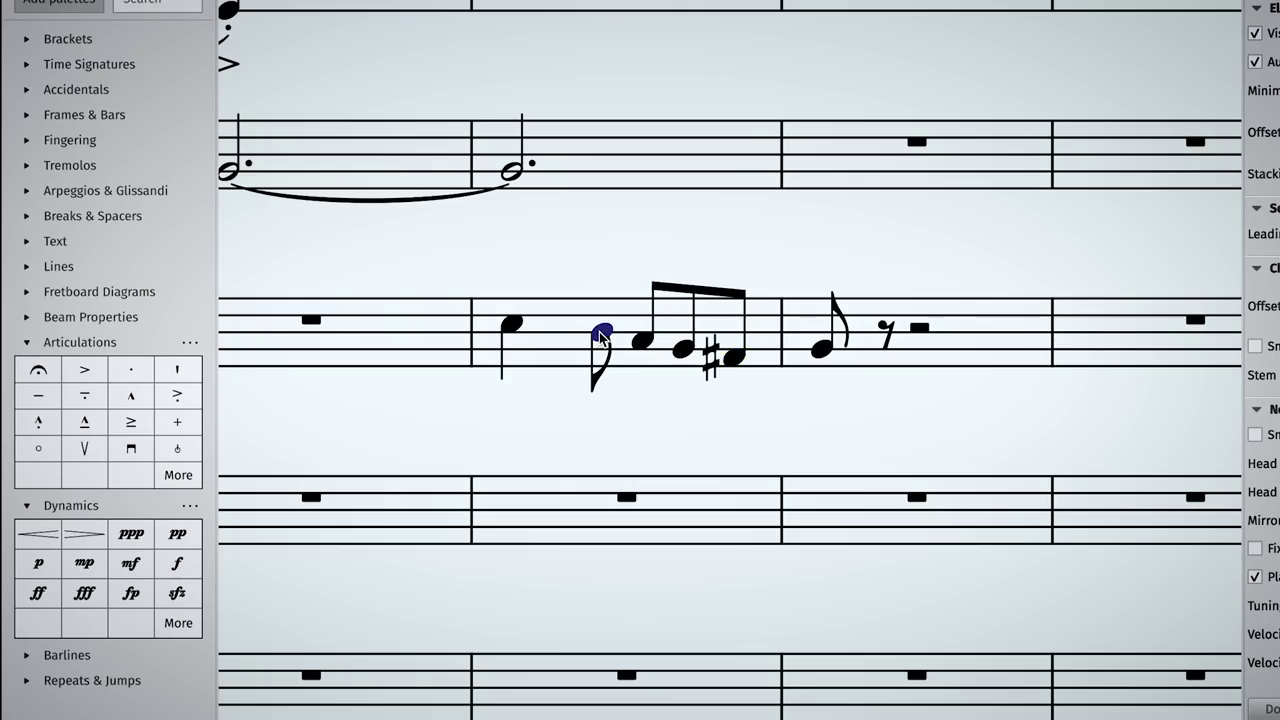
key(s)
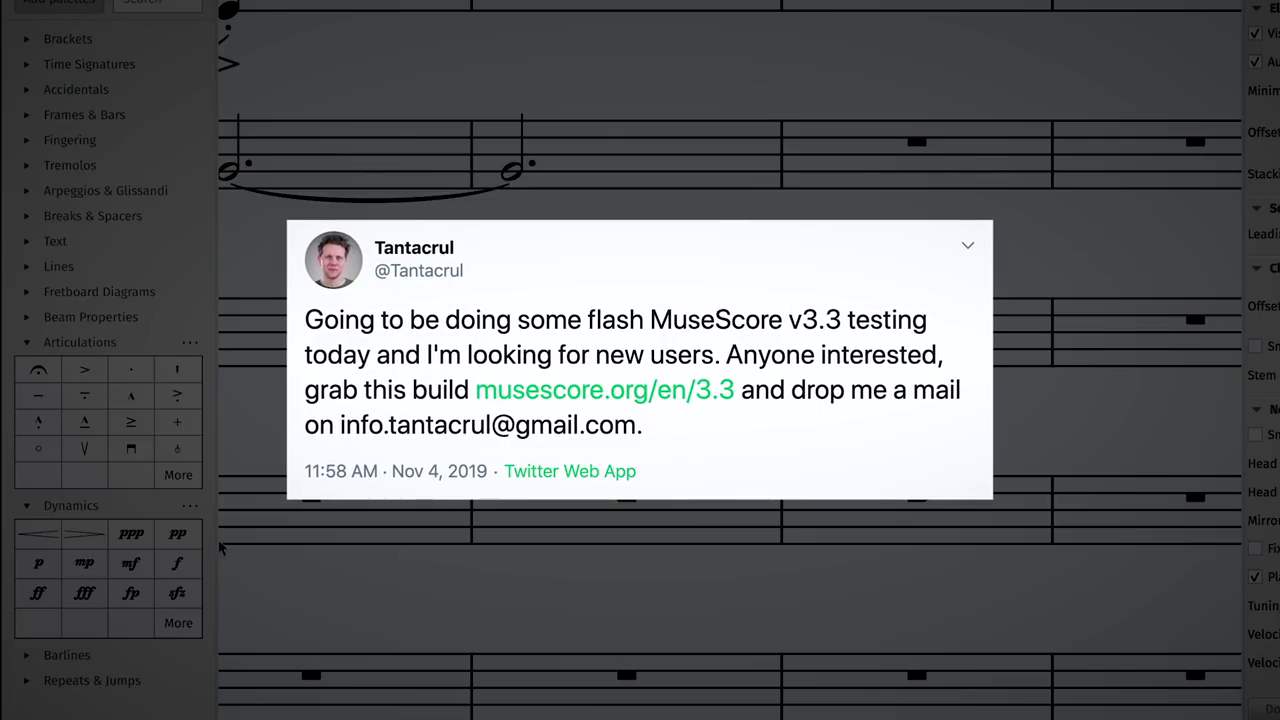
Apply the mf dynamic from the Dynamics palette to the phrase's first note
click(131, 565)
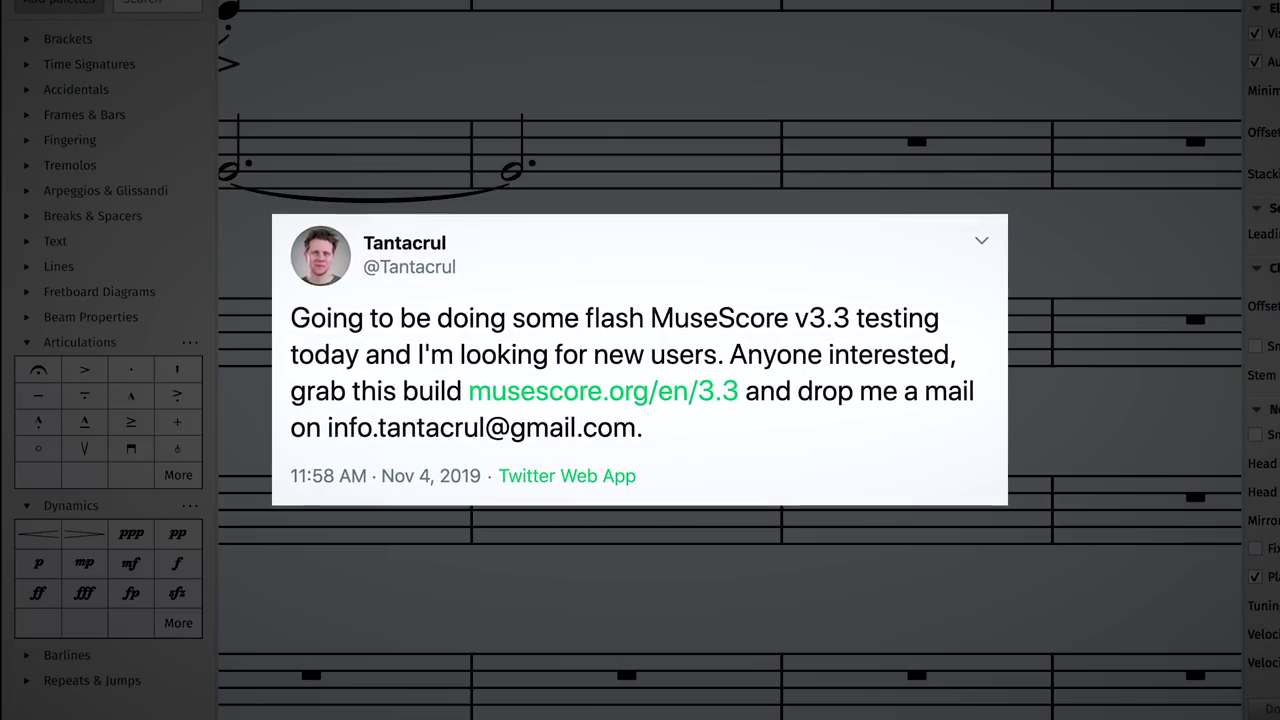